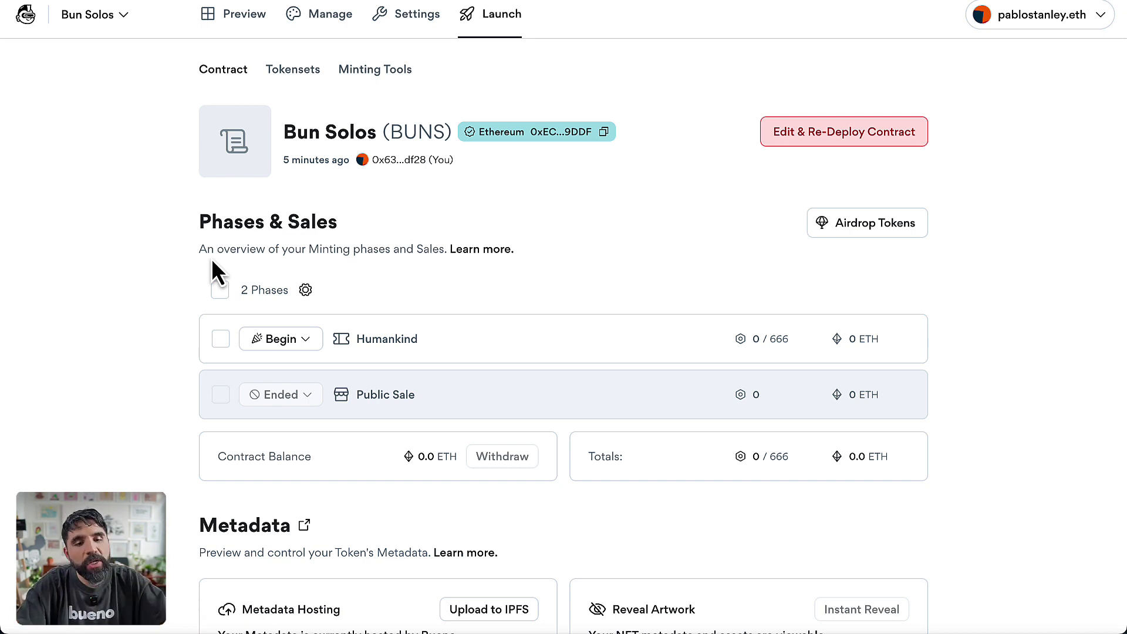
- Review the Bun Solos contract's phases, metadata and revenue sections, and inspect the royalty configuration without changing it
{"action": "scroll", "coordinate": [214, 264], "scroll_direction": "down", "scroll_amount": 1}
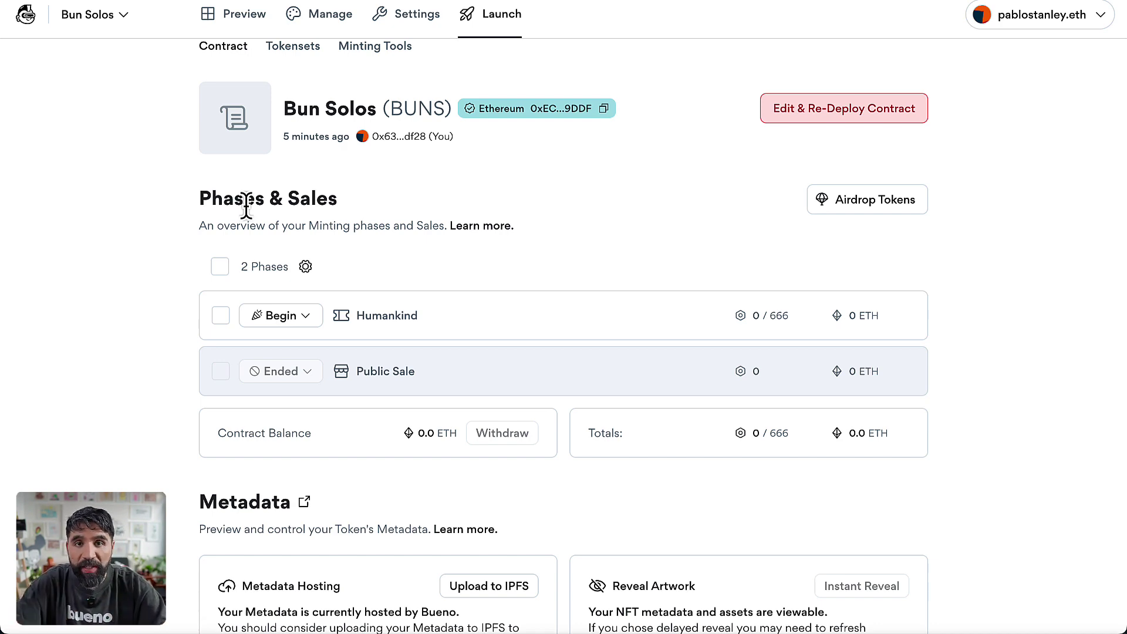
{"action": "scroll", "coordinate": [246, 207], "scroll_direction": "down", "scroll_amount": 5}
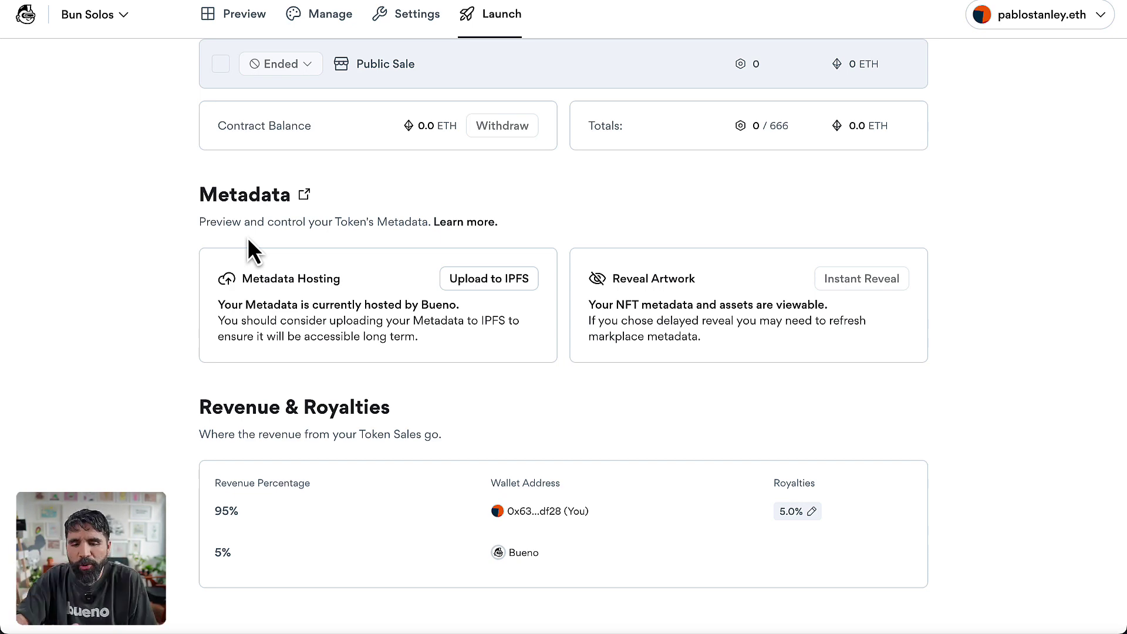
{"action": "scroll", "coordinate": [247, 237], "scroll_direction": "down", "scroll_amount": 1}
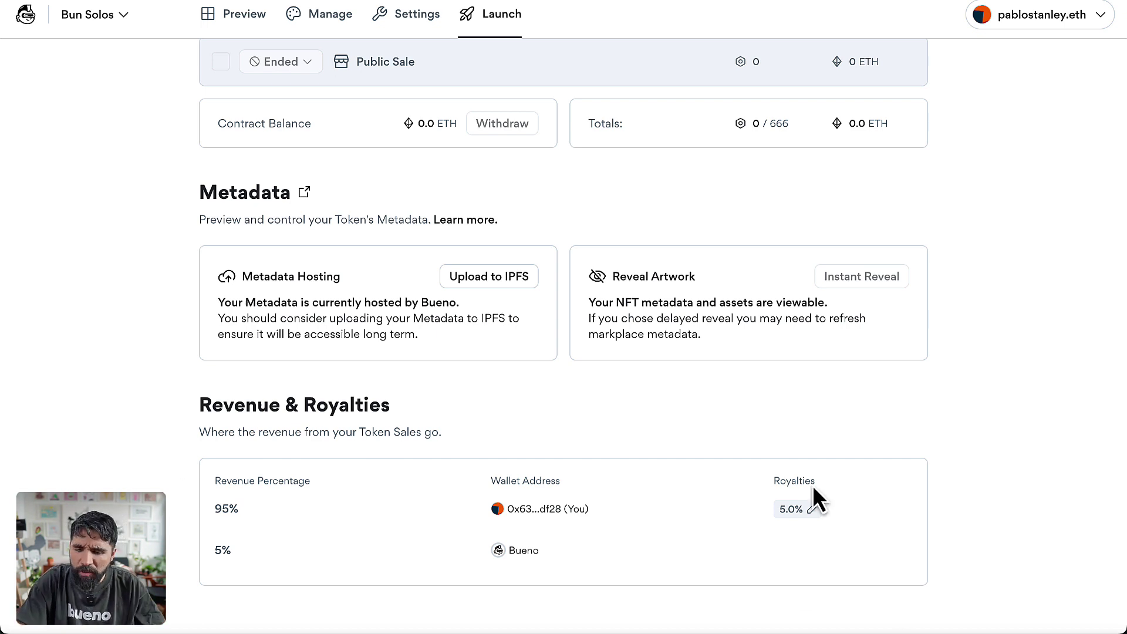
{"action": "left_click", "coordinate": [813, 508]}
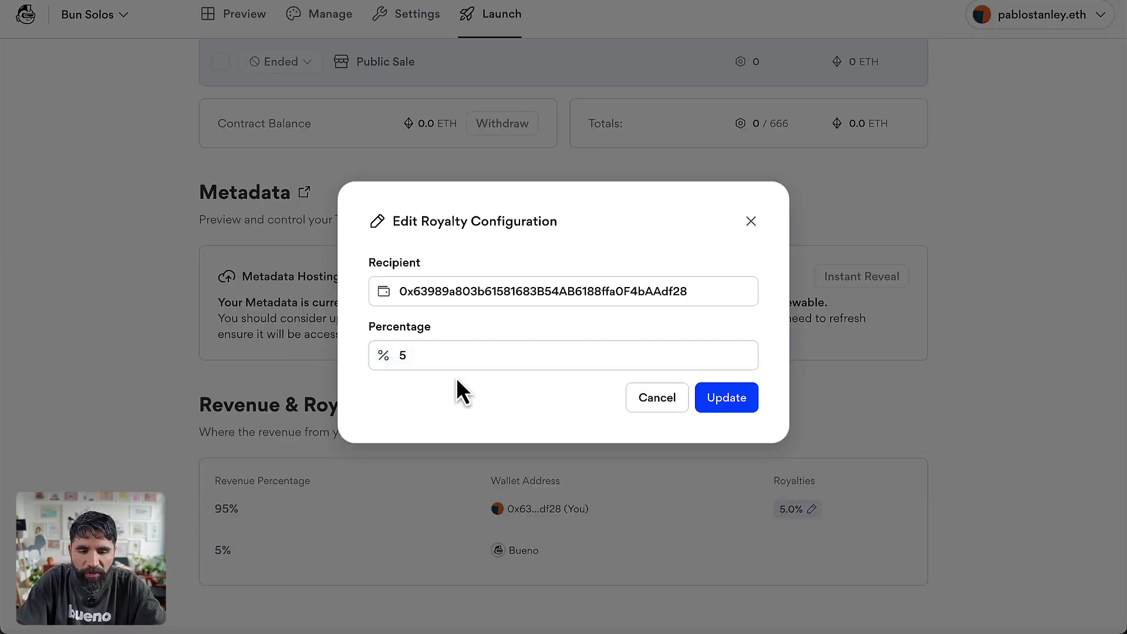
{"action": "left_click", "coordinate": [751, 222]}
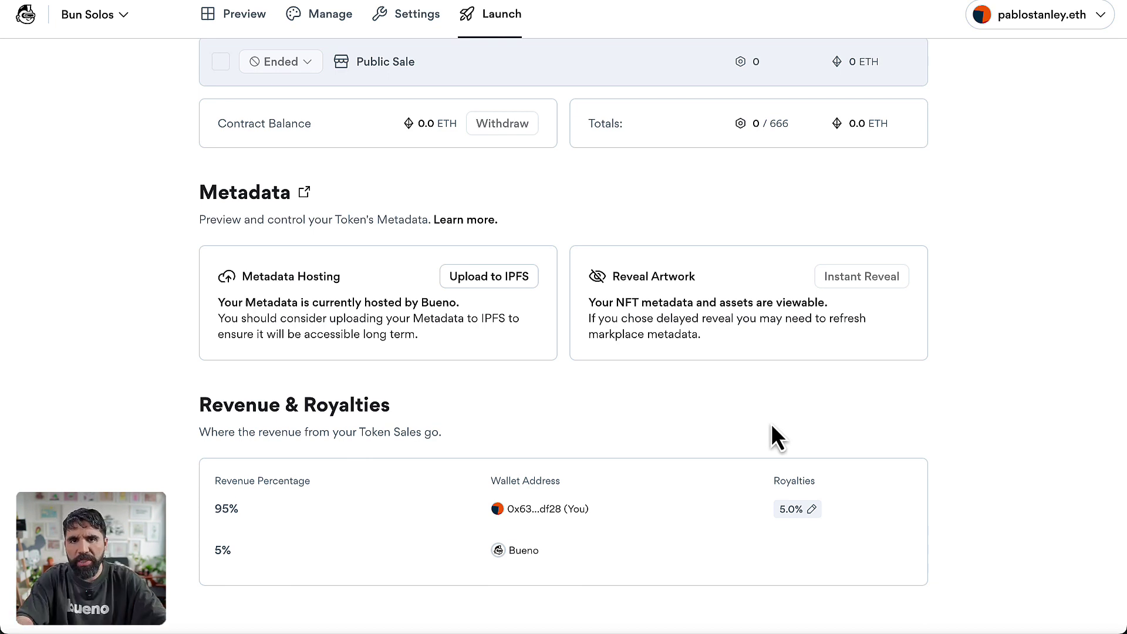
{"action": "scroll", "coordinate": [759, 358], "scroll_direction": "up", "scroll_amount": 6}
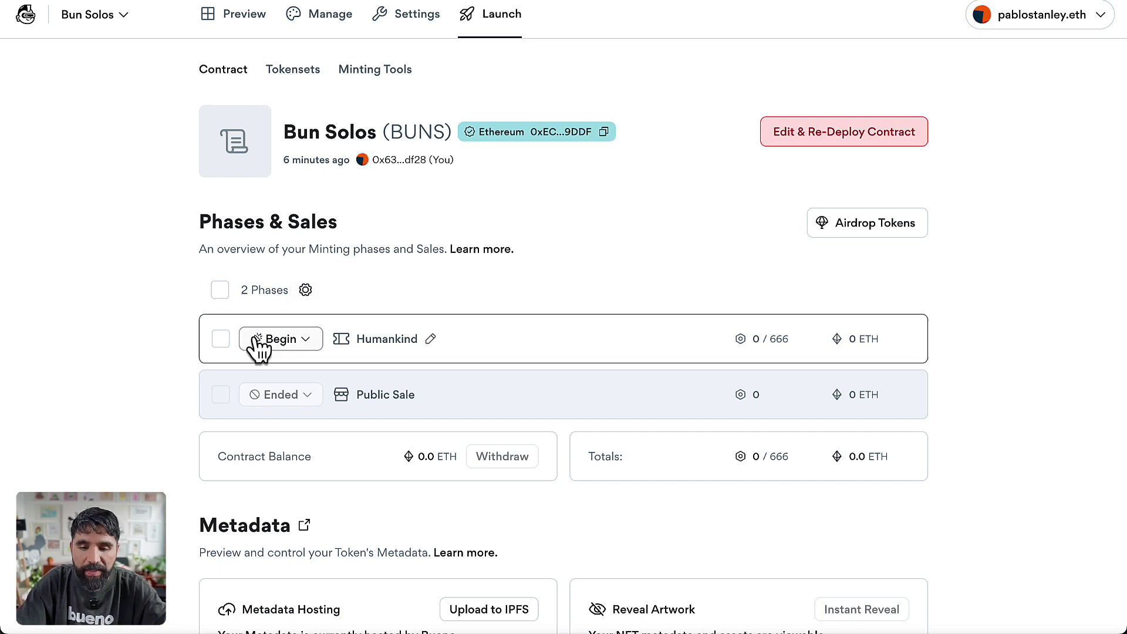
- Select the Humankind phase to view its available bulk actions and deselect it
{"action": "left_click", "coordinate": [220, 339]}
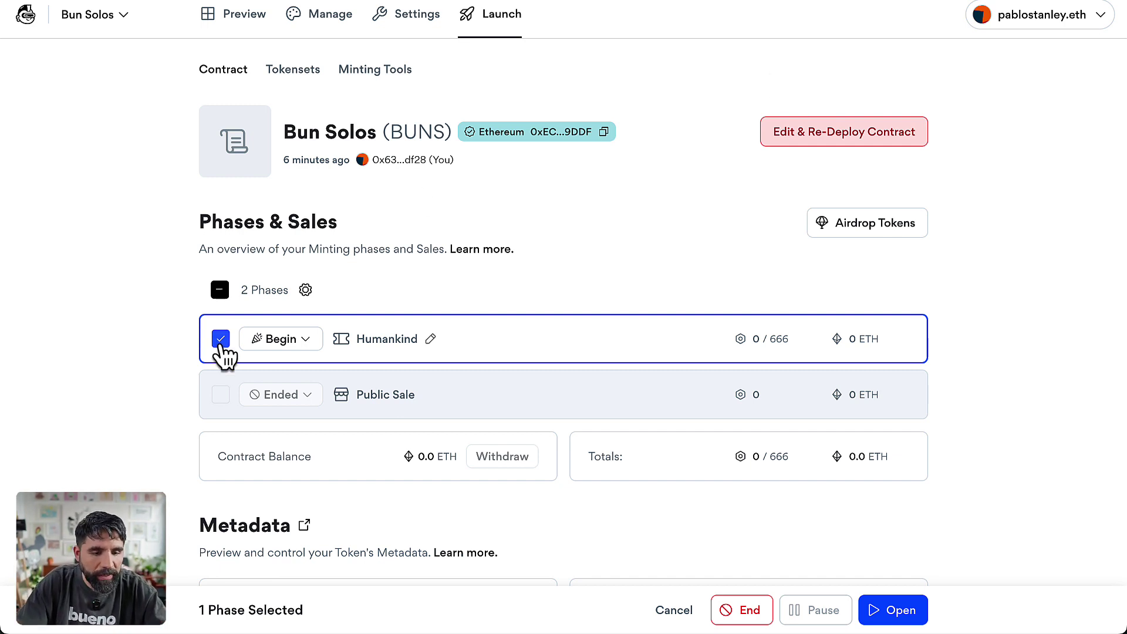
{"action": "left_click", "coordinate": [221, 342]}
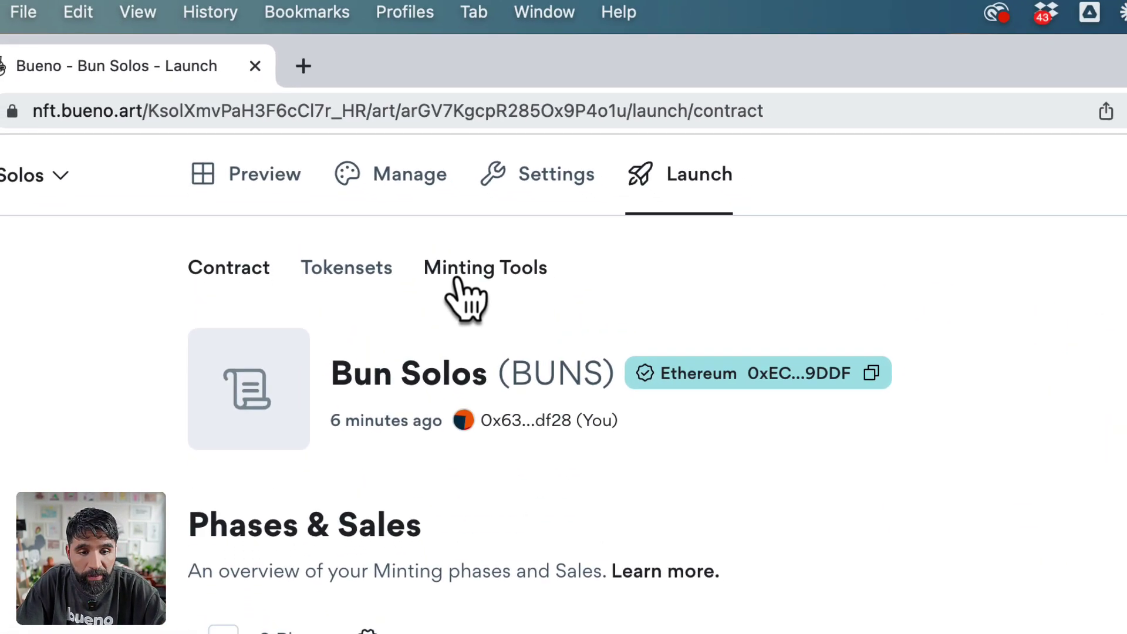
- Go to the minting tools, view the current mint page, and open its customization settings
{"action": "left_click", "coordinate": [358, 75]}
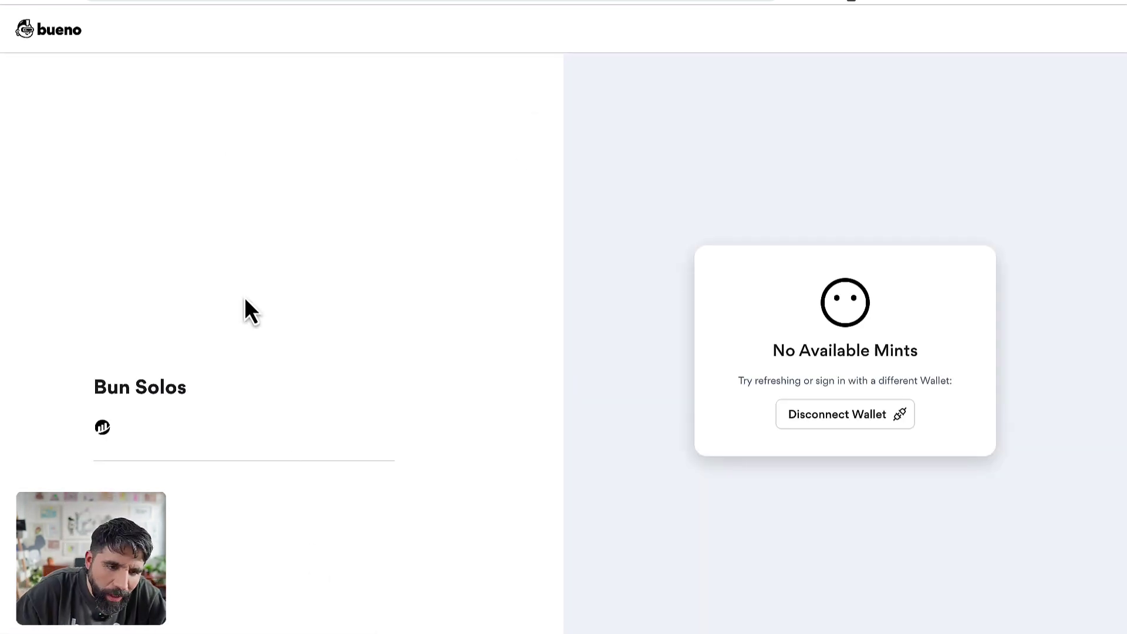
{"action": "left_click", "coordinate": [218, 3]}
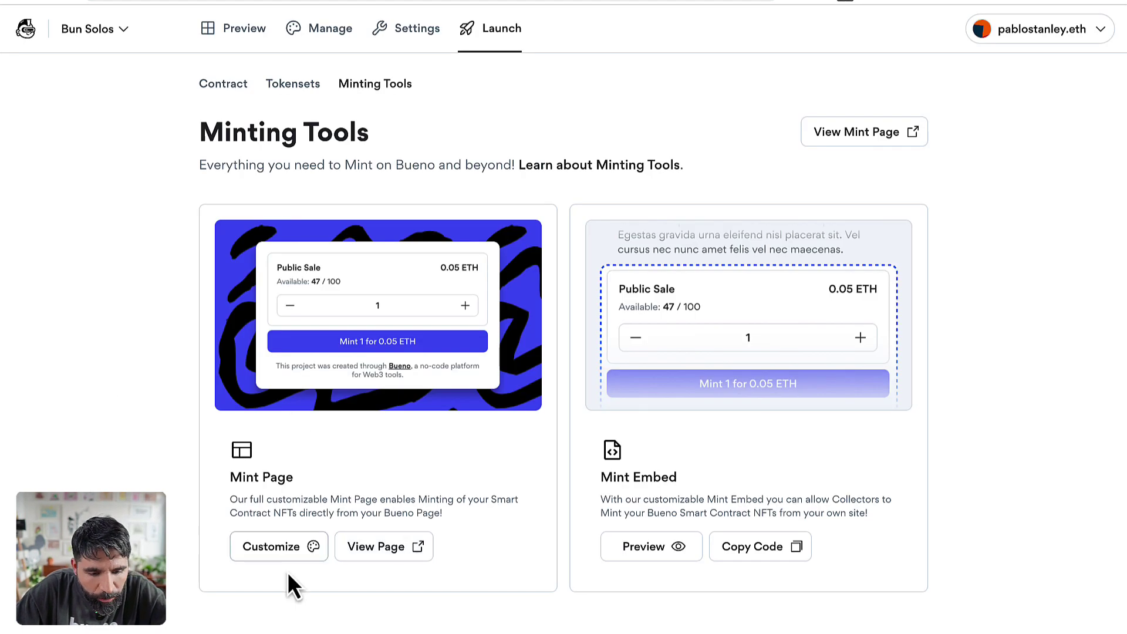
{"action": "left_click", "coordinate": [287, 547]}
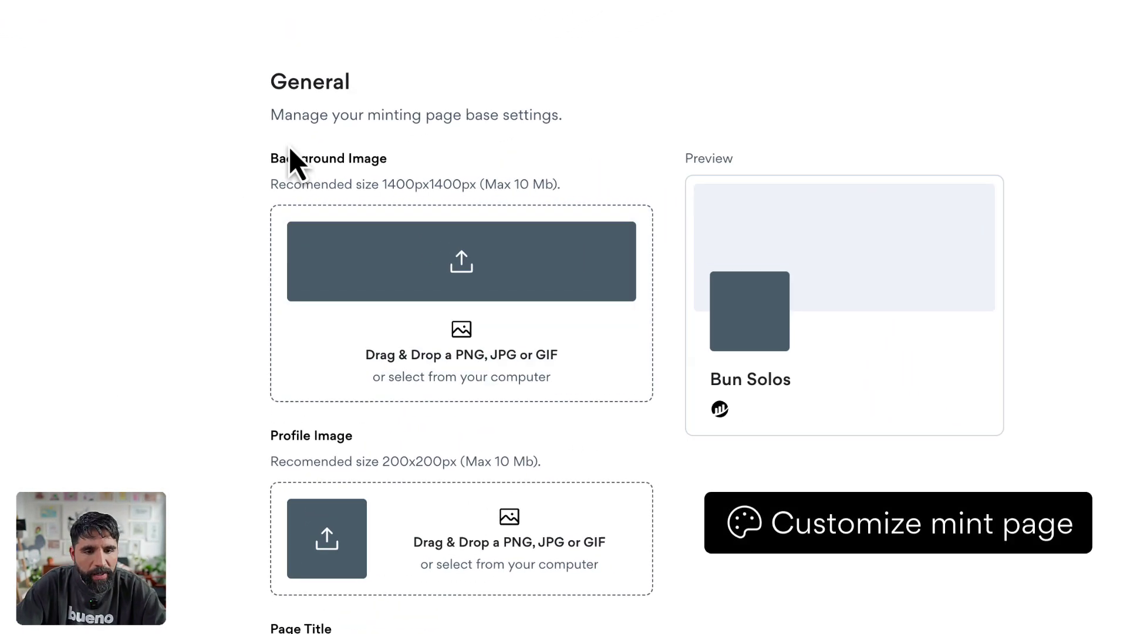
- Preview banner.png from the Imgs folder and upload it as the mint page's background image
{"action": "left_click", "coordinate": [515, 276]}
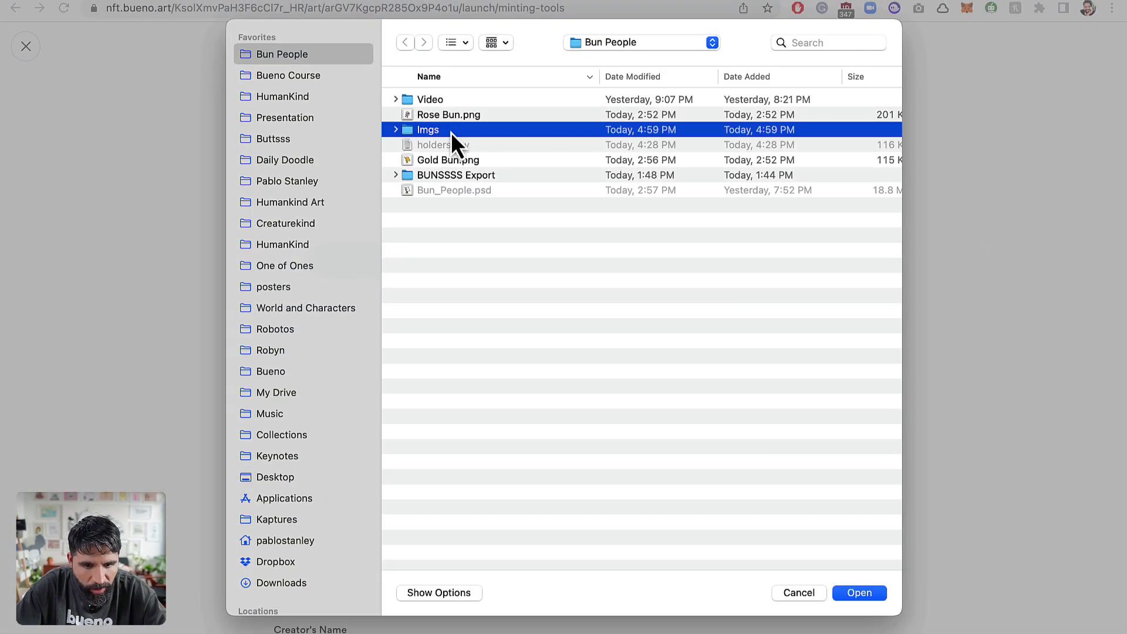
{"action": "double_click", "coordinate": [451, 131]}
{"action": "left_click", "coordinate": [454, 115]}
{"action": "key", "text": "space"}
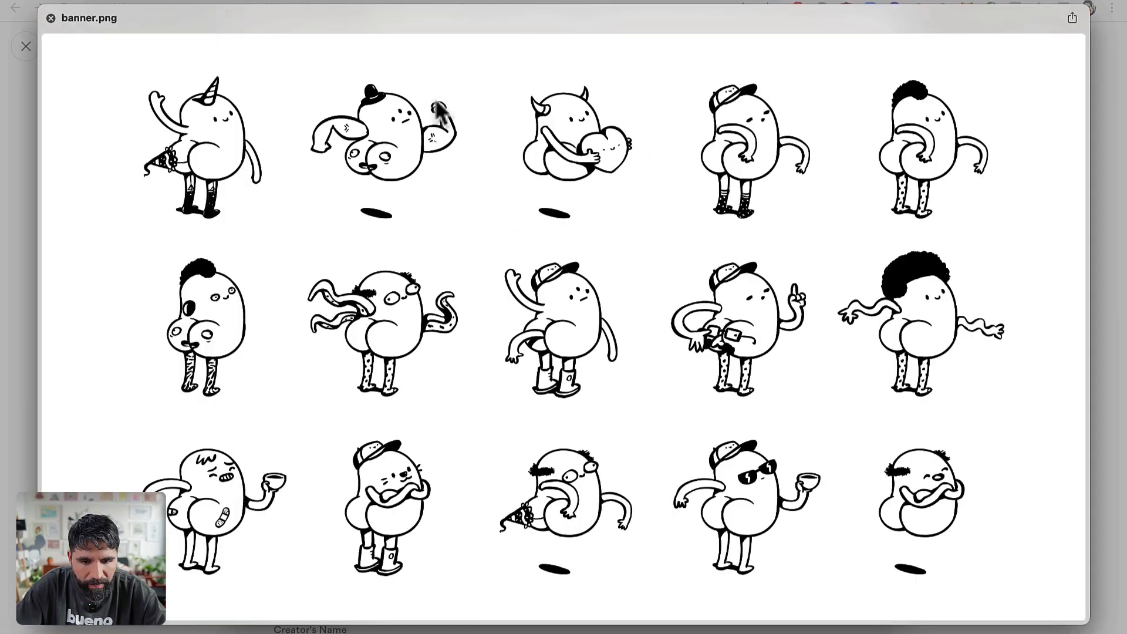
{"action": "key", "text": "space"}
{"action": "key", "text": "Return"}
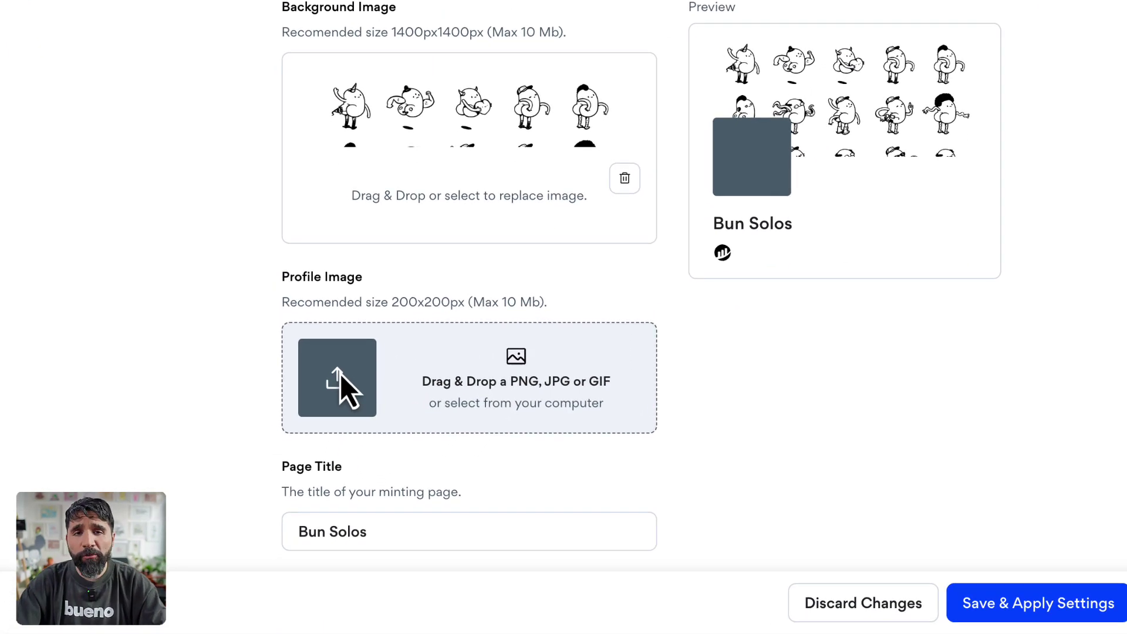
- Preview logo.png from the Imgs folder and upload it as the mint page's profile image
{"action": "left_click", "coordinate": [343, 371]}
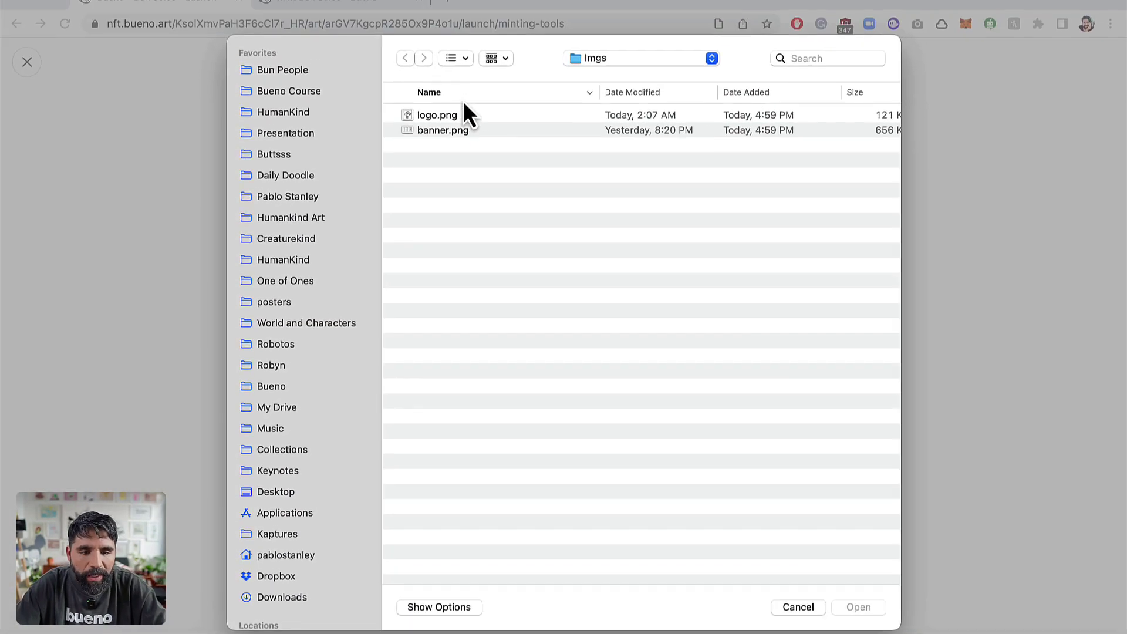
{"action": "left_click", "coordinate": [459, 115]}
{"action": "key", "text": "space"}
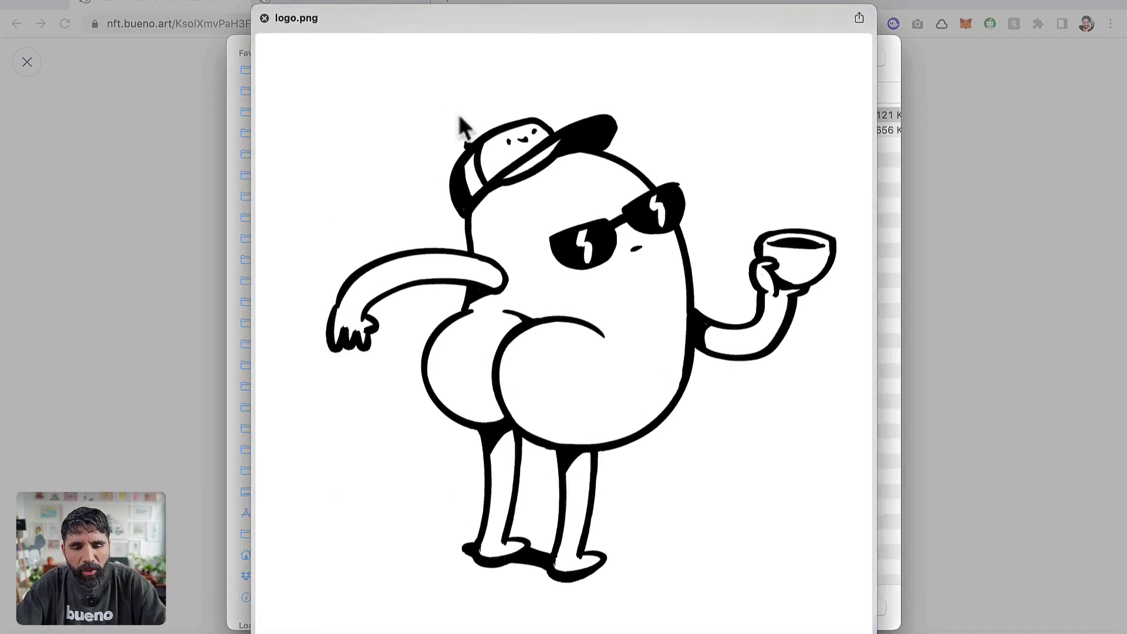
{"action": "key", "text": "space"}
{"action": "key", "text": "Return"}
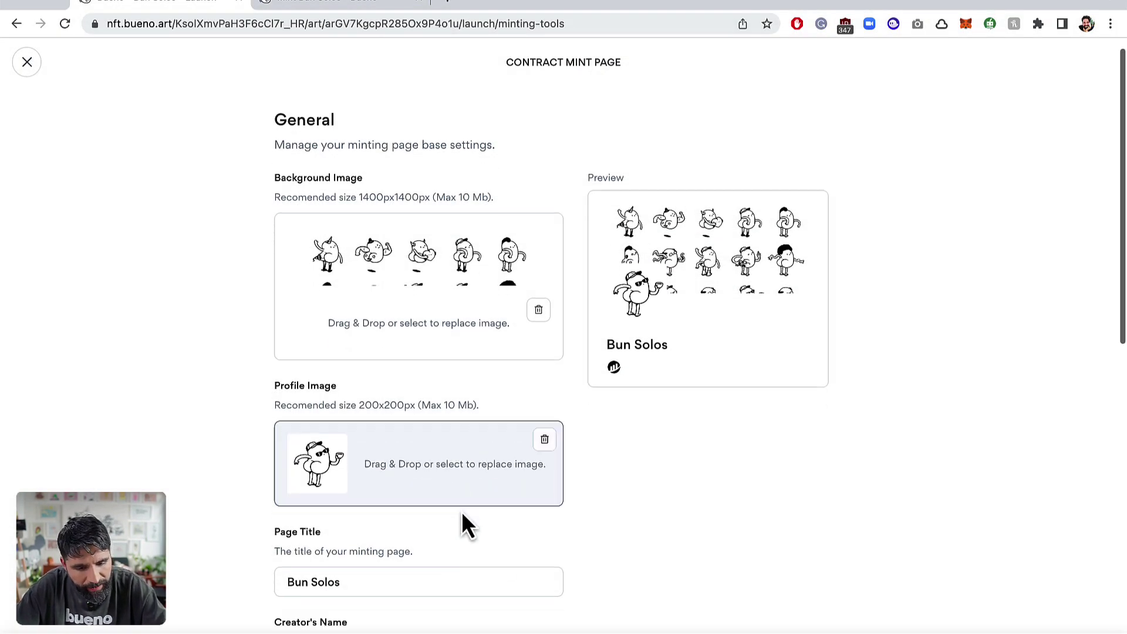
- Enter the creator's name as the display name on the mint page
{"action": "scroll", "coordinate": [462, 513], "scroll_direction": "down", "scroll_amount": 5}
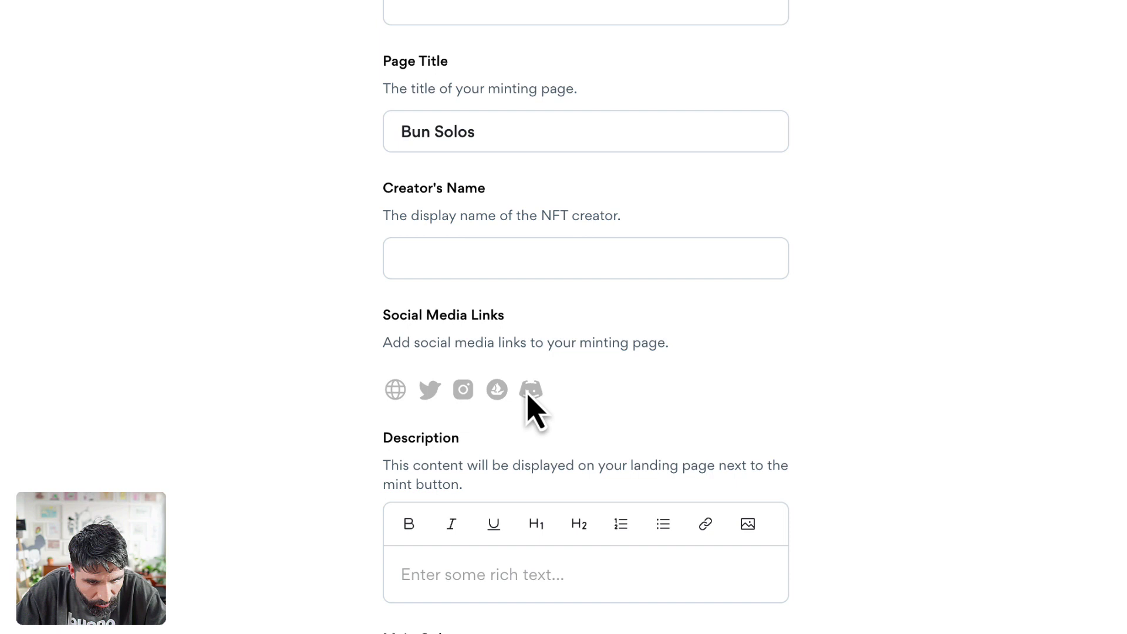
{"action": "left_click", "coordinate": [485, 264]}
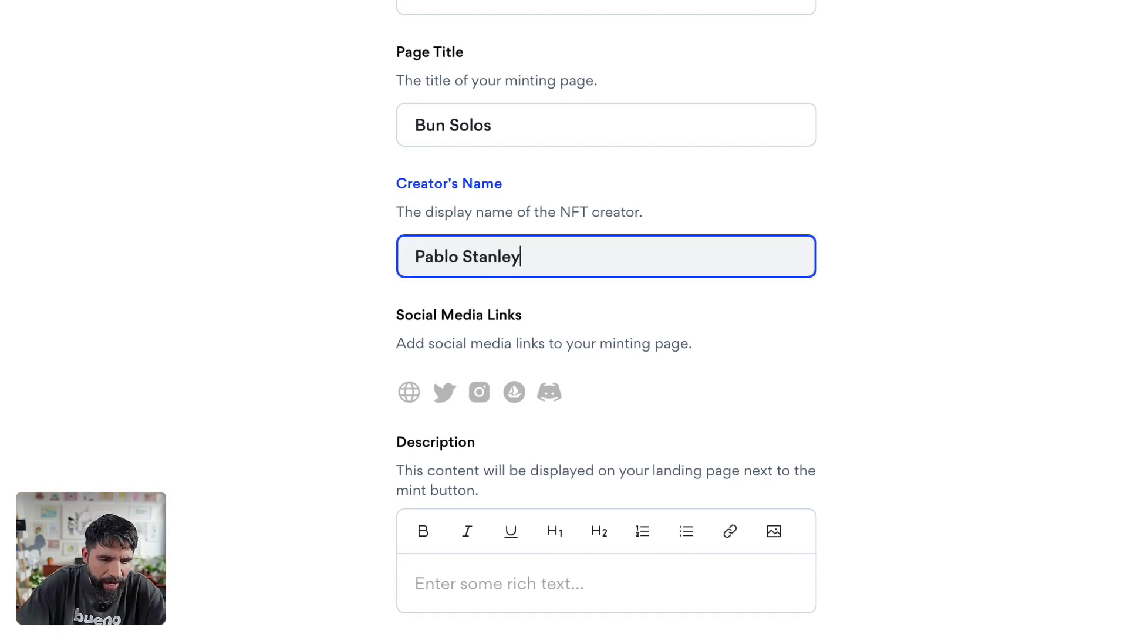
{"action": "left_click", "coordinate": [326, 402]}
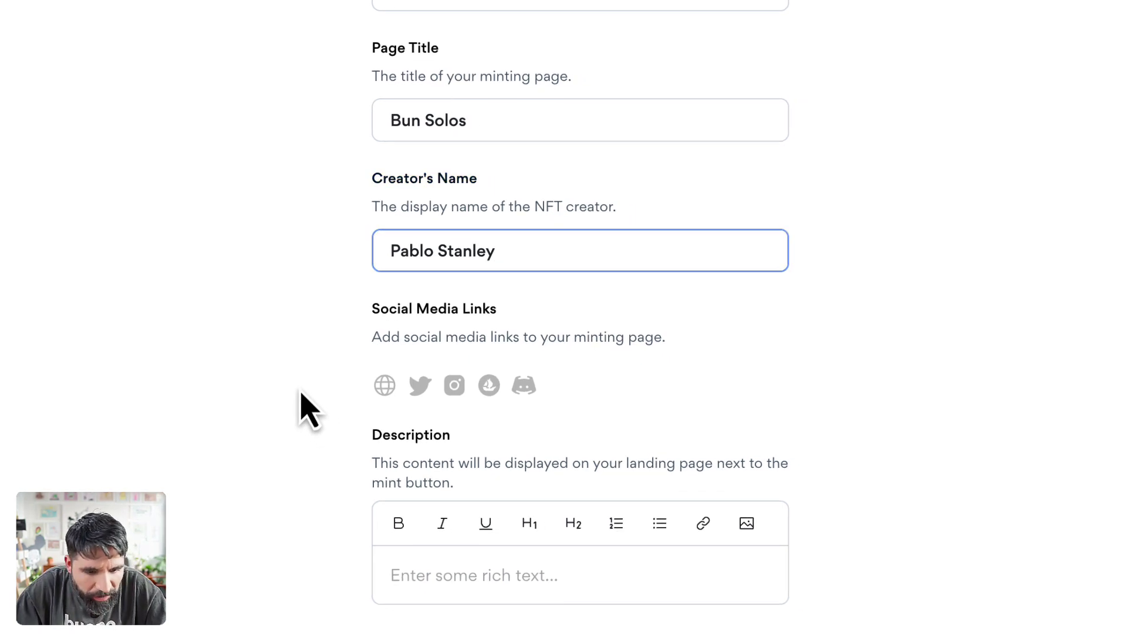
- Connect the creator's Twitter account, enter the Instagram handle, and save the social media links
{"action": "left_click", "coordinate": [420, 385]}
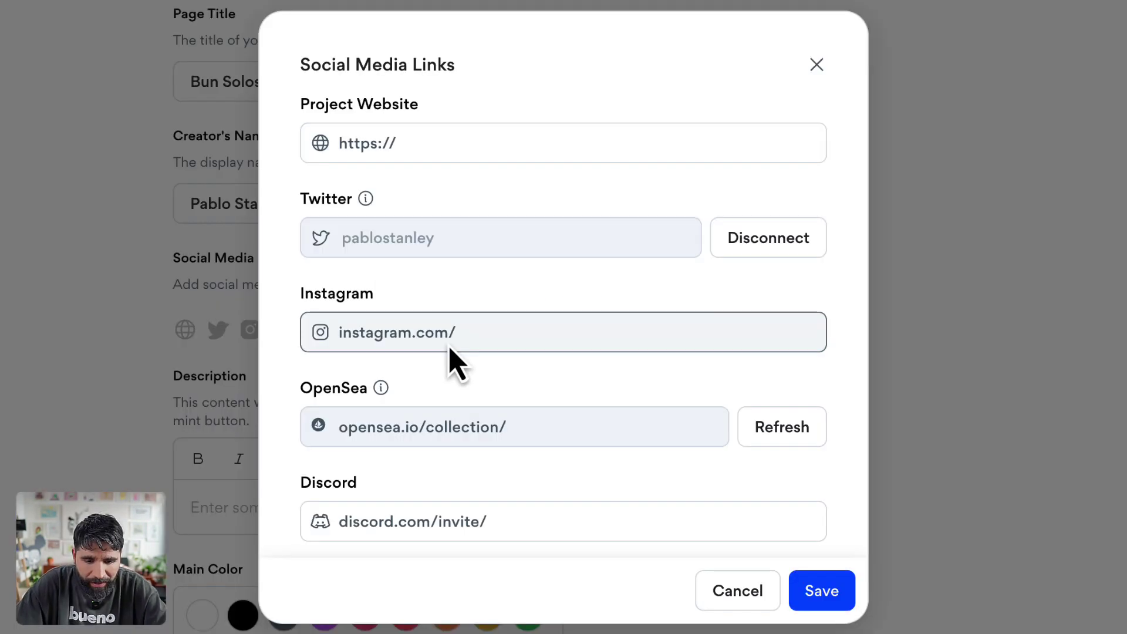
{"action": "left_click", "coordinate": [493, 324]}
{"action": "type", "text": "pabl"}
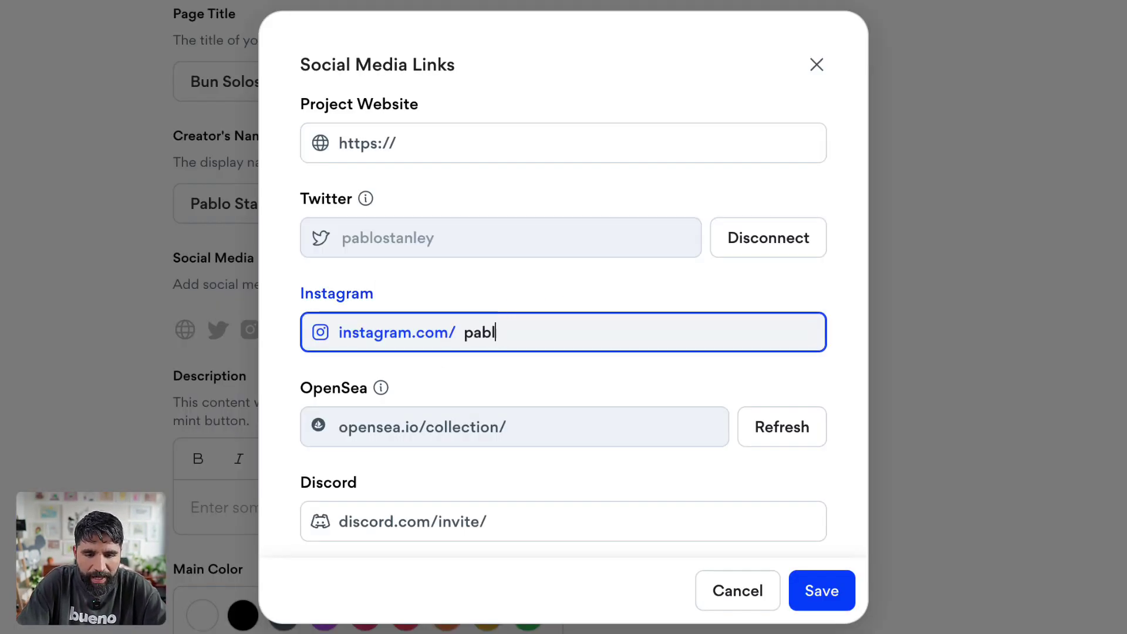
{"action": "type", "text": "ostanley"}
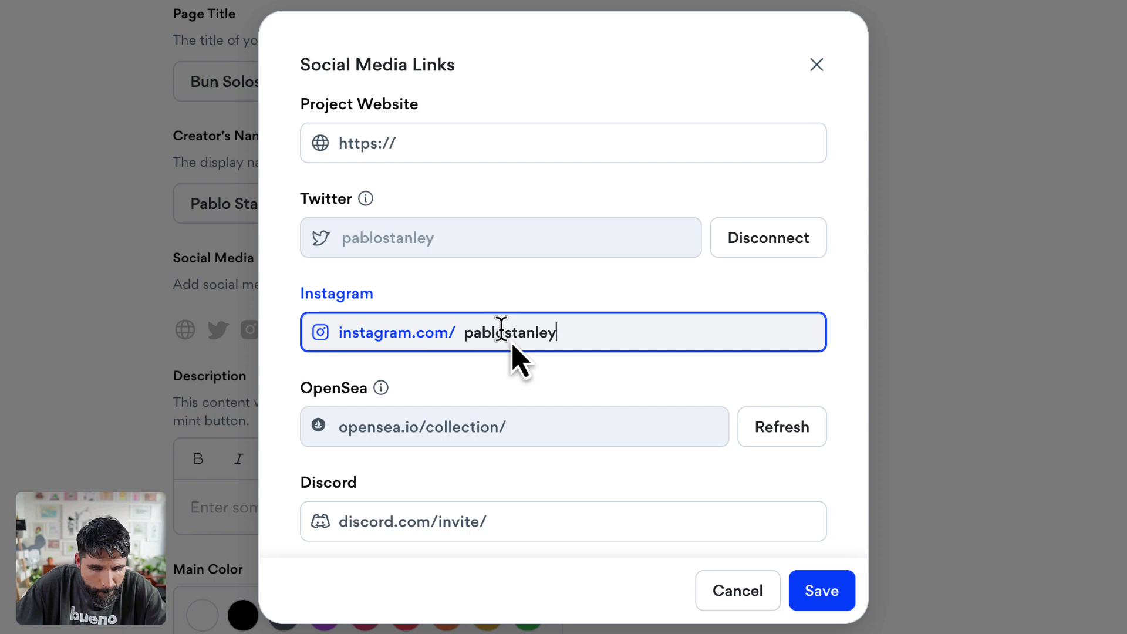
{"action": "left_click", "coordinate": [822, 593]}
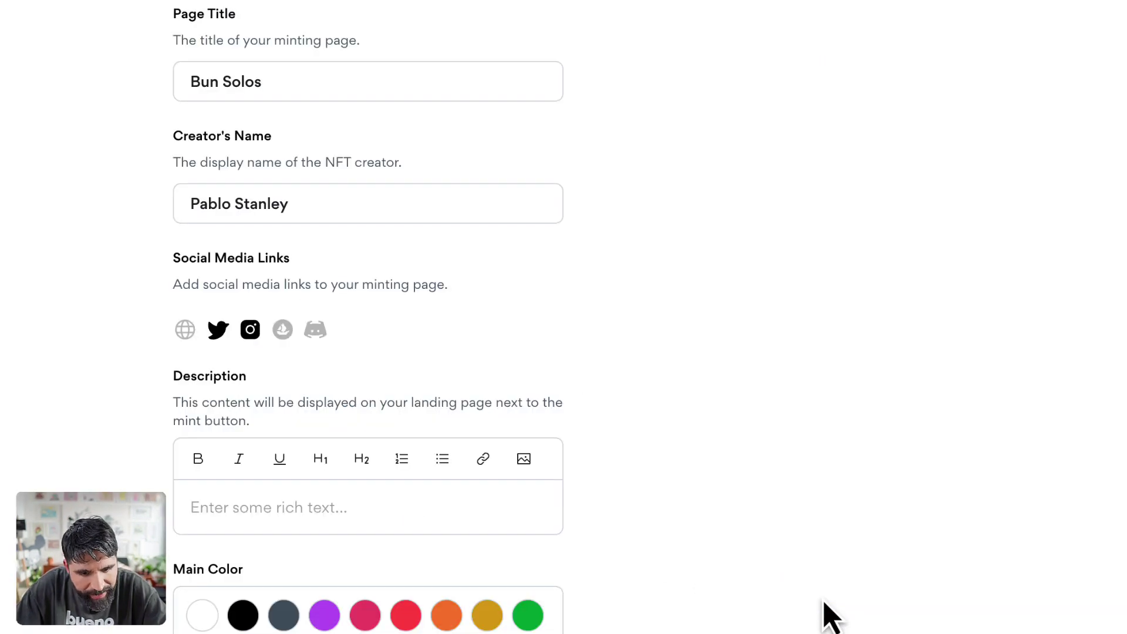
- Add the two-paragraph mint page description beginning with "The Art of Derrière: A Curated Collection of Gluteal Aesthetics"
{"action": "scroll", "coordinate": [500, 184], "scroll_direction": "down", "scroll_amount": 2}
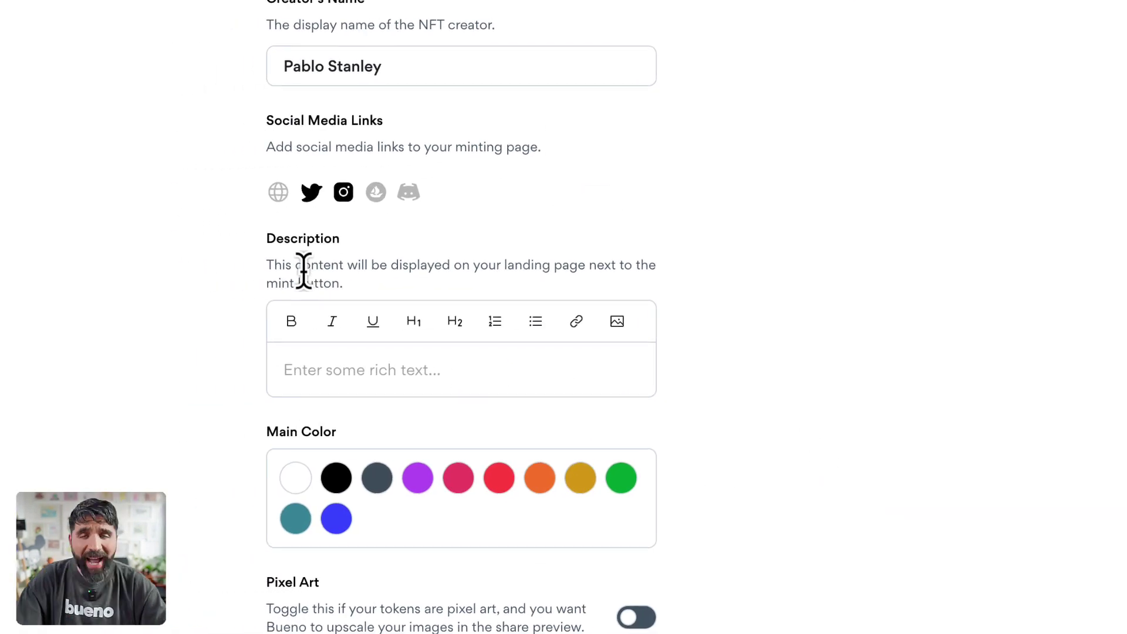
{"action": "scroll", "coordinate": [261, 339], "scroll_direction": "down", "scroll_amount": 2}
{"action": "left_click", "coordinate": [395, 283]}
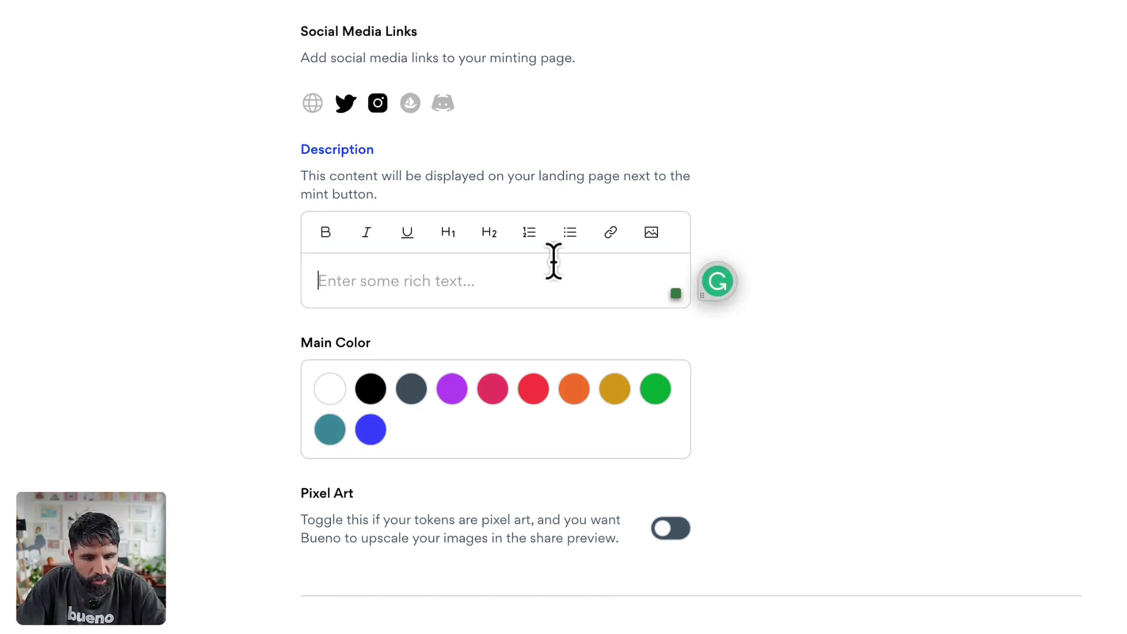
{"action": "type", "text": "\"The Art of Derrière: A Curated Collection of Gluteal Aesthetics\" is a celebration of the human form in all its magnificent beauty. This collection showcases the captivating curves and contours of the posterior, elevating the often-overlooked aspect of anatomy to the status of fine art. Each piece is a masterful display of skill and mastery, capturing the essence of the subject's physical attributes with intricate detail and precision.  The works in this collection are a testament to the artistry of the human form and the timeless appeal of the derrière. From the classical proportions of the Renaissance to the contemporary stylings of modern art, this collection is a testament to the timeless beauty of the posterior. It is a thought-provoking and visually stunning celebration of the human form, and a must-see for anyone who appreciates the finer things in life."}
{"action": "scroll", "coordinate": [453, 340], "scroll_direction": "down", "scroll_amount": 1}
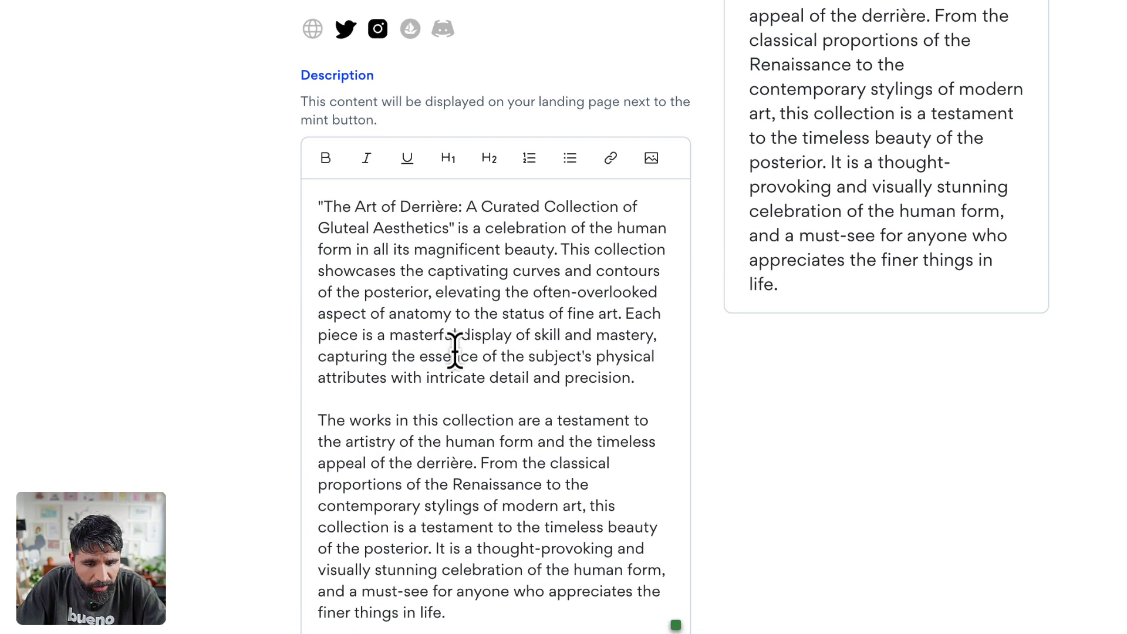
- Insert "Bun Solos," before "A Curated Collection" in the description's opening line
{"action": "left_click", "coordinate": [469, 207]}
{"action": "type", "text": "Bun"}
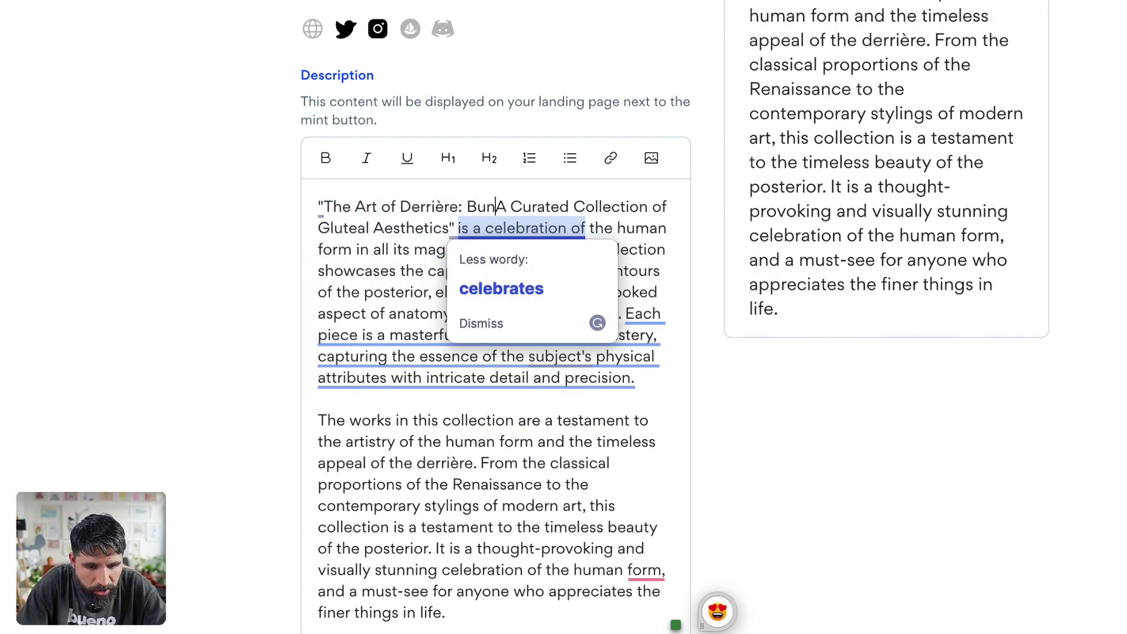
{"action": "type", "text": " Solos,"}
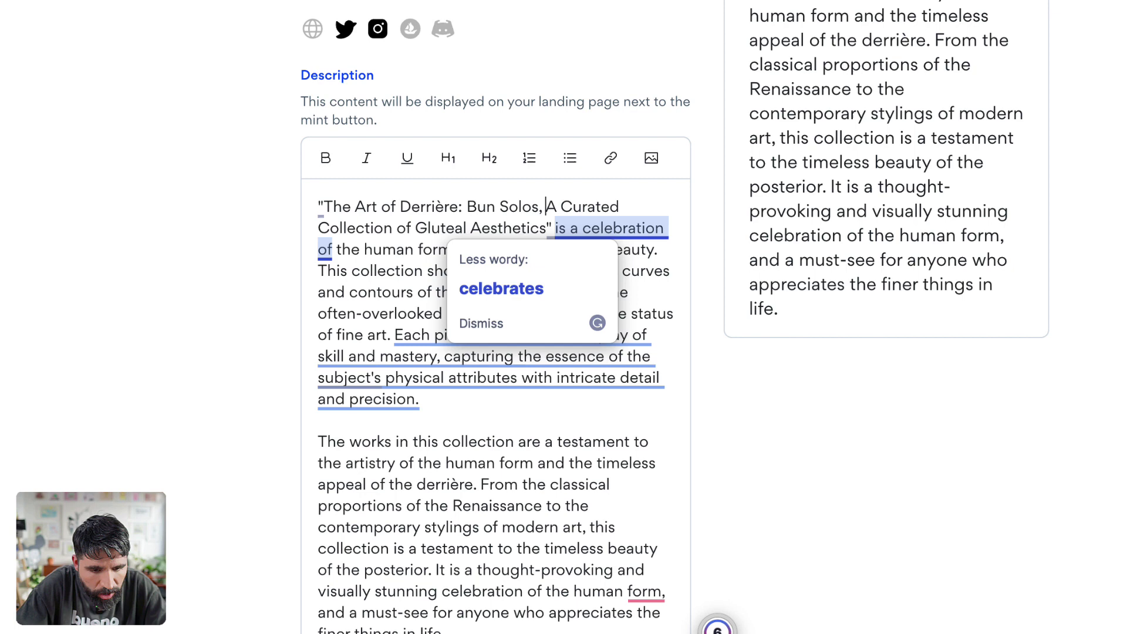
{"action": "left_click", "coordinate": [379, 313]}
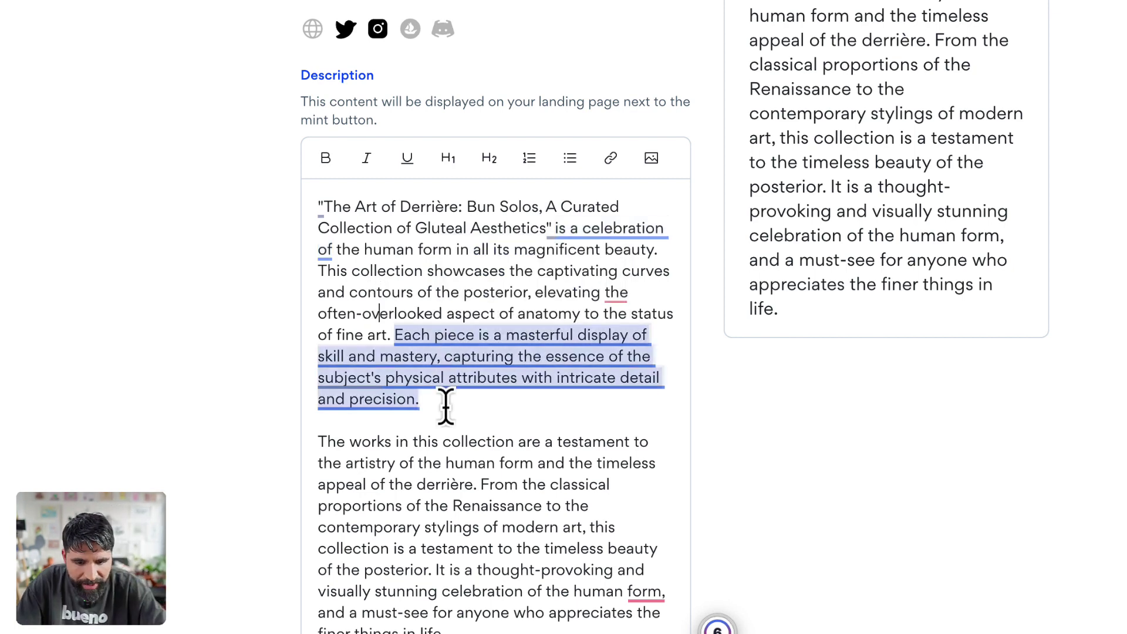
- Set the mint page's main color to black
{"action": "scroll", "coordinate": [530, 449], "scroll_direction": "down", "scroll_amount": 2}
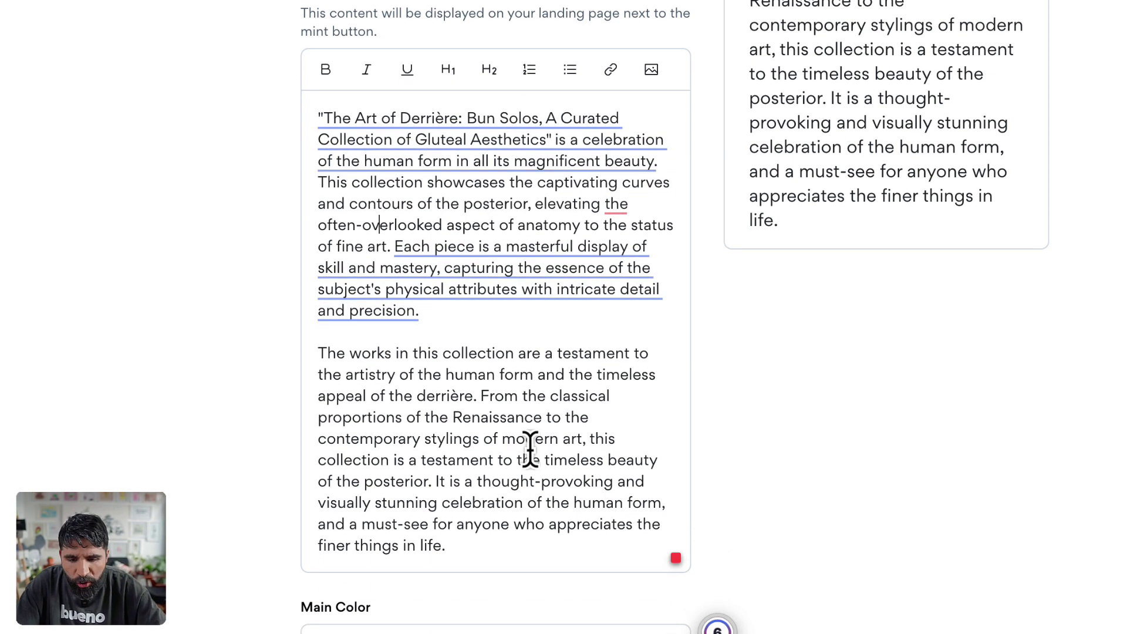
{"action": "scroll", "coordinate": [530, 449], "scroll_direction": "down", "scroll_amount": 7}
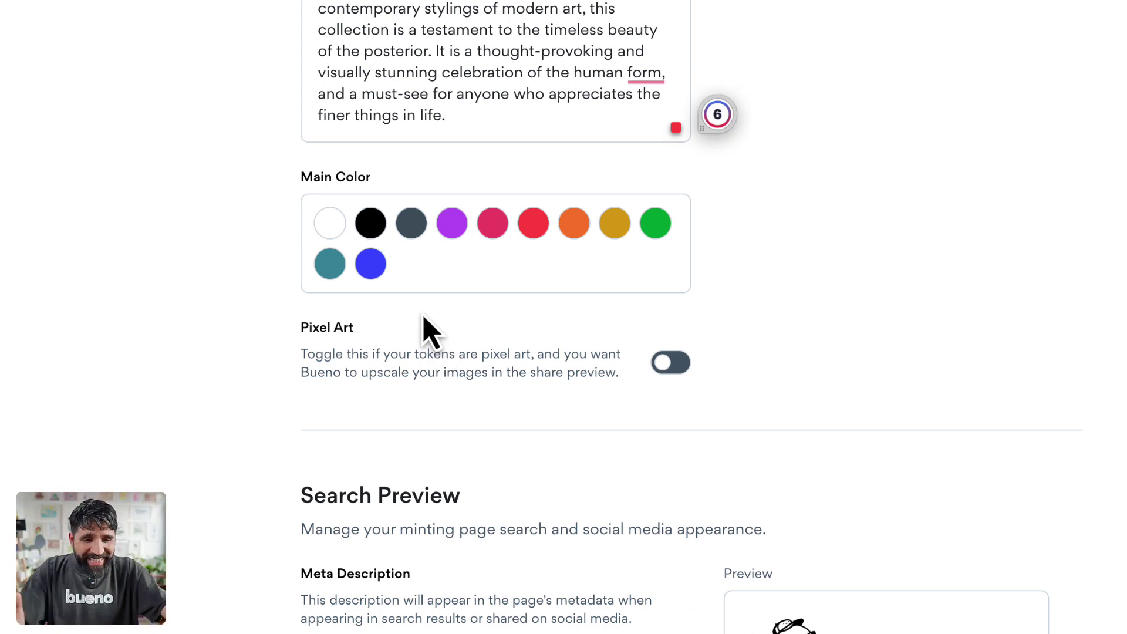
{"action": "left_click", "coordinate": [374, 230]}
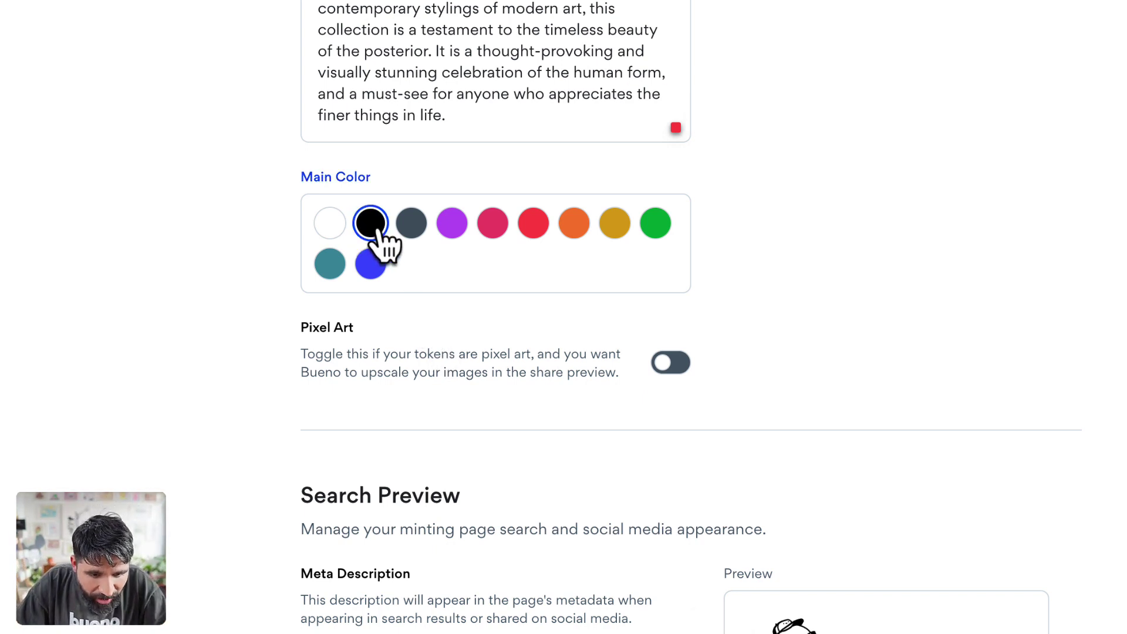
{"action": "scroll", "coordinate": [502, 405], "scroll_direction": "down", "scroll_amount": 1}
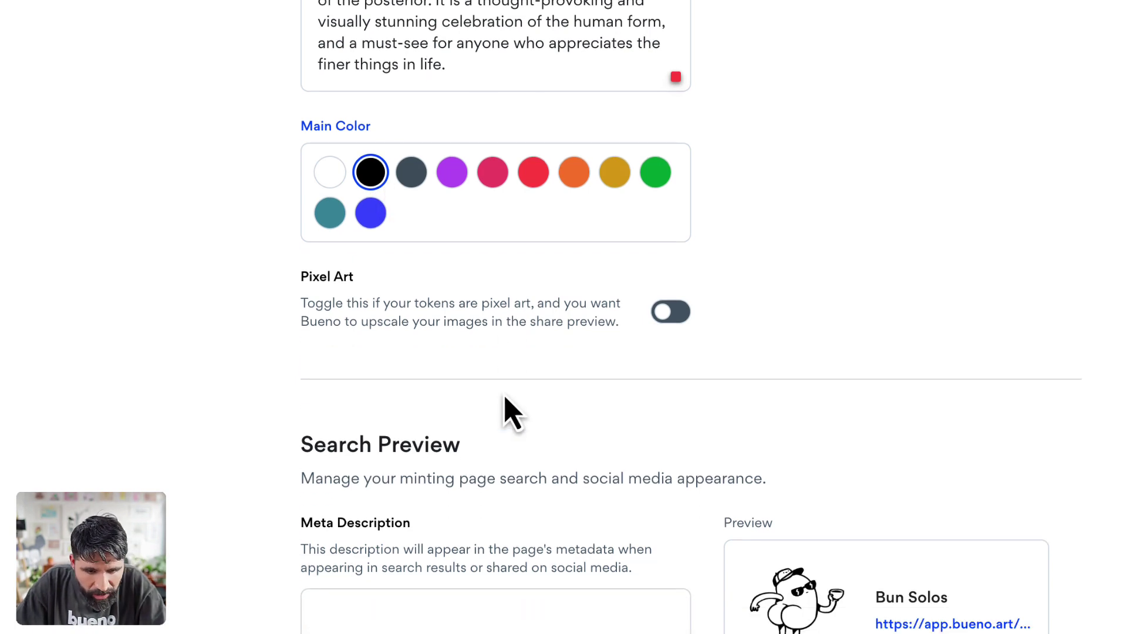
{"action": "scroll", "coordinate": [543, 373], "scroll_direction": "down", "scroll_amount": 1}
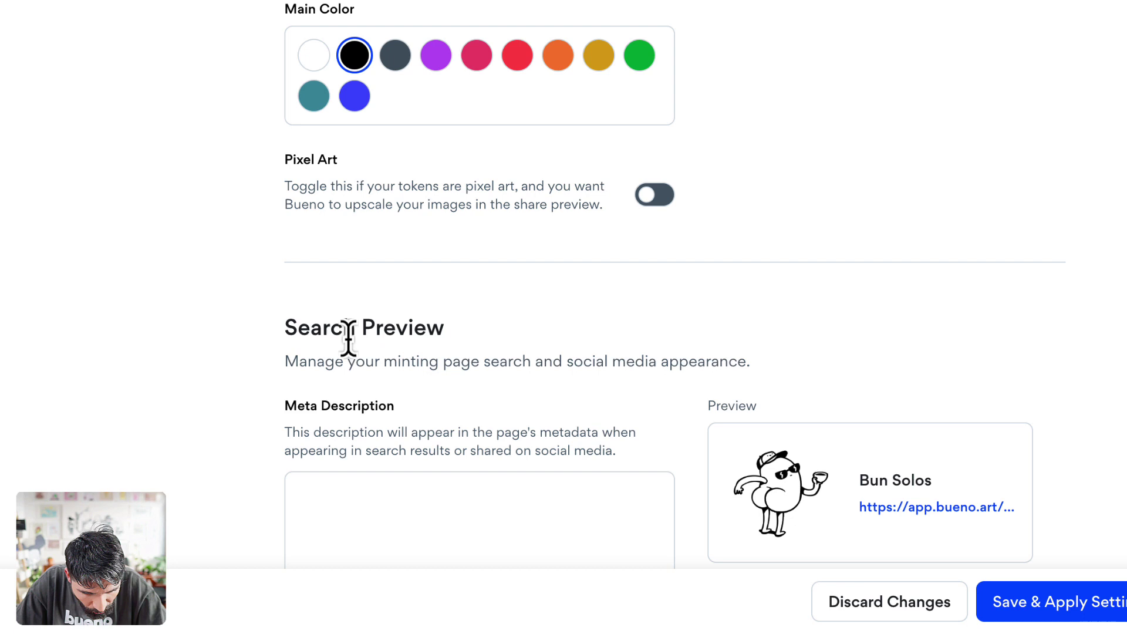
- Fill the meta description with the copied collection description and insert "Bun Solos," before "A Curated Collection"
{"action": "left_click", "coordinate": [429, 525]}
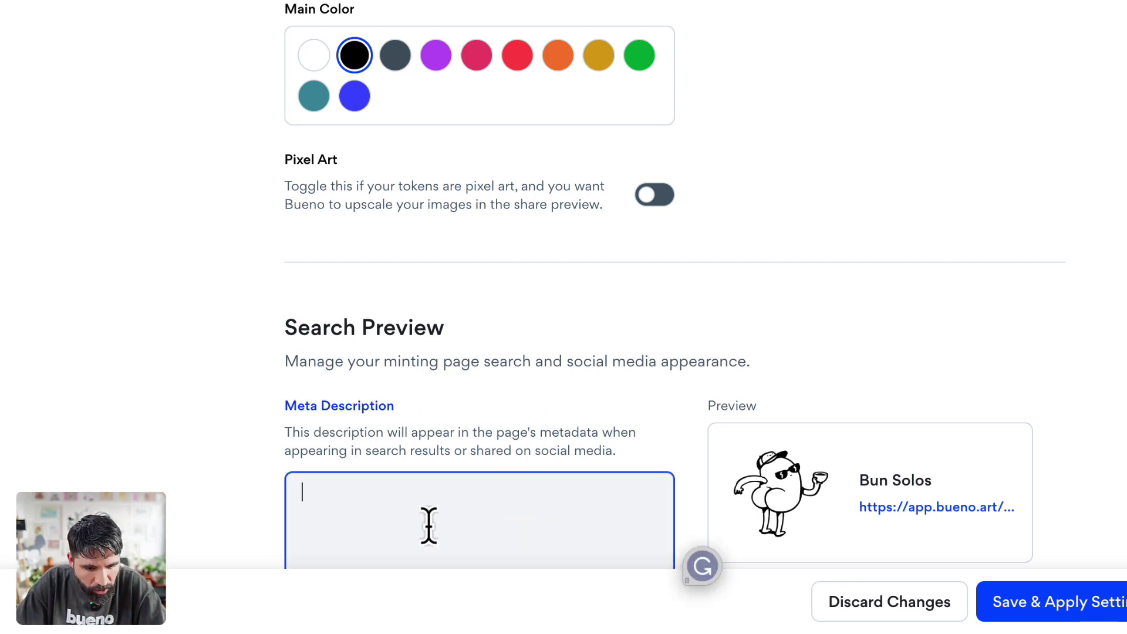
{"action": "key", "text": "ctrl+v"}
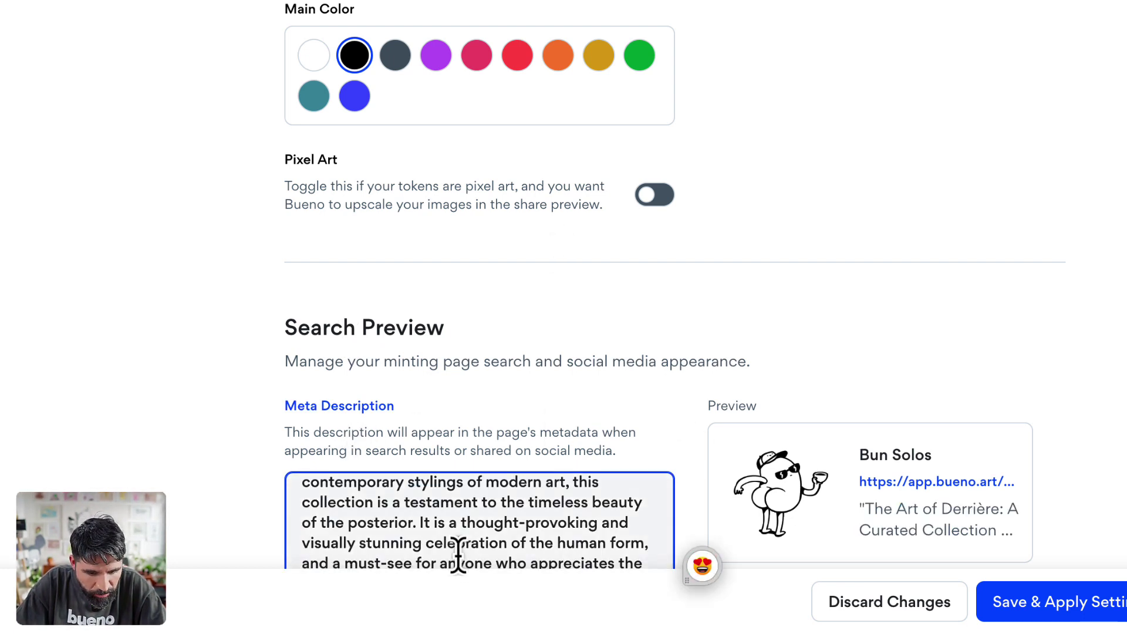
{"action": "key", "text": "ctrl+a"}
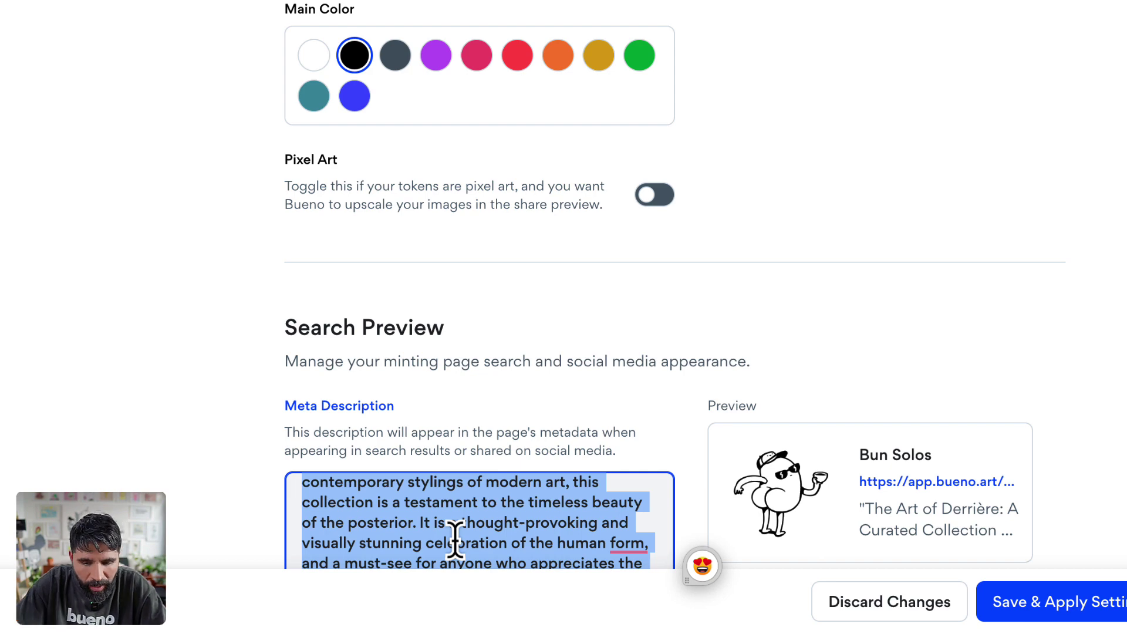
{"action": "scroll", "coordinate": [455, 537], "scroll_direction": "down", "scroll_amount": 1}
{"action": "scroll", "coordinate": [455, 537], "scroll_direction": "up", "scroll_amount": 5}
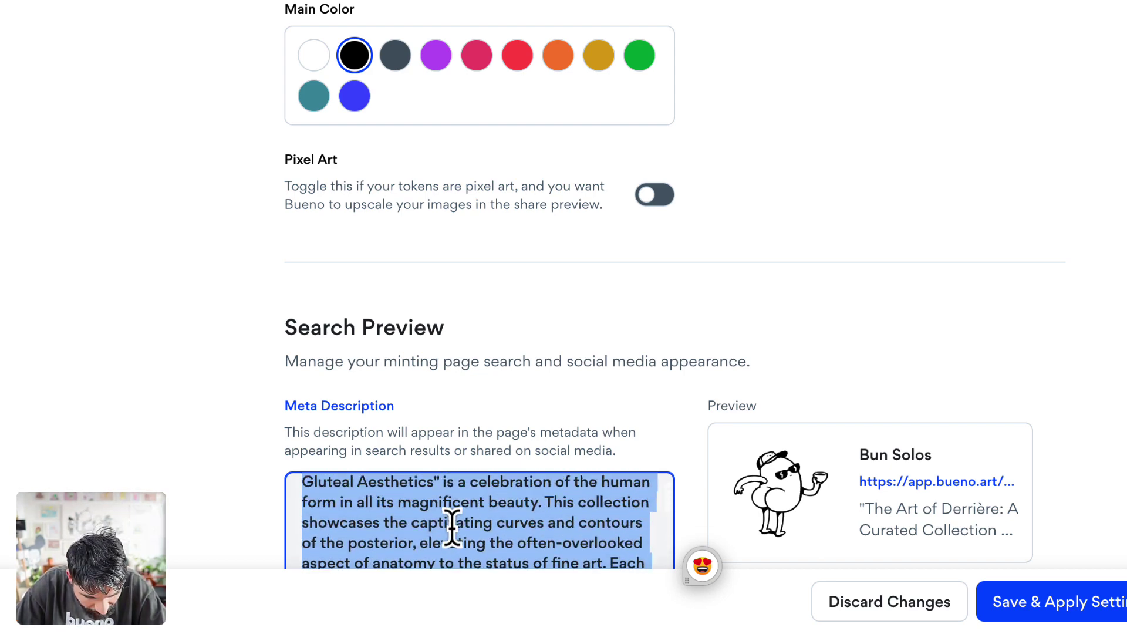
{"action": "left_click", "coordinate": [466, 510]}
{"action": "left_click", "coordinate": [451, 492]}
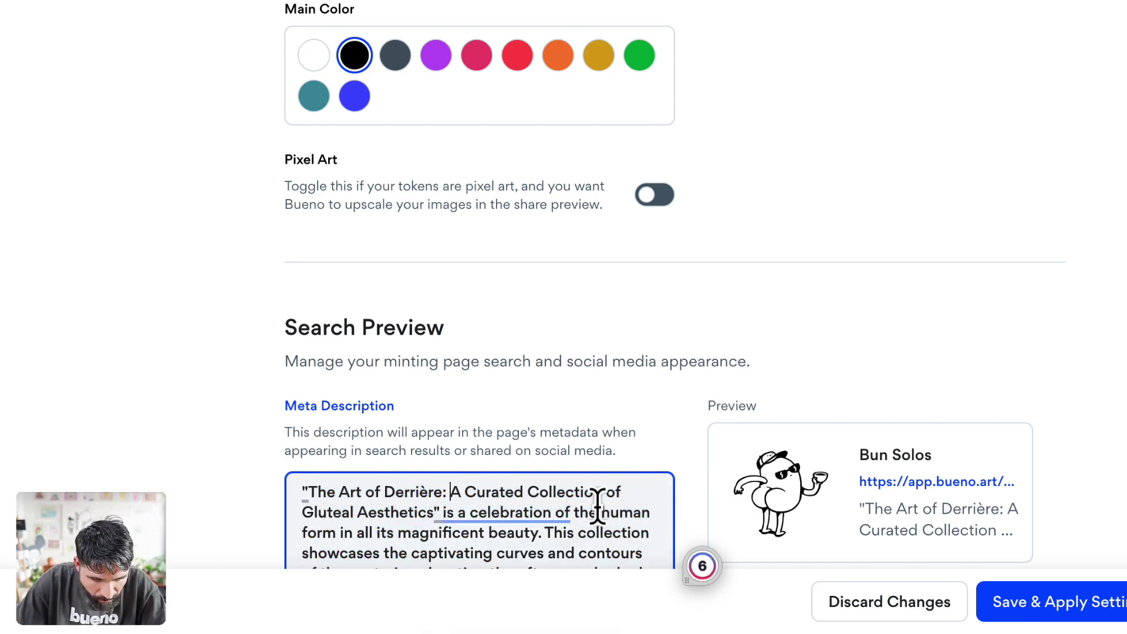
{"action": "type", "text": "Bun Solos,"}
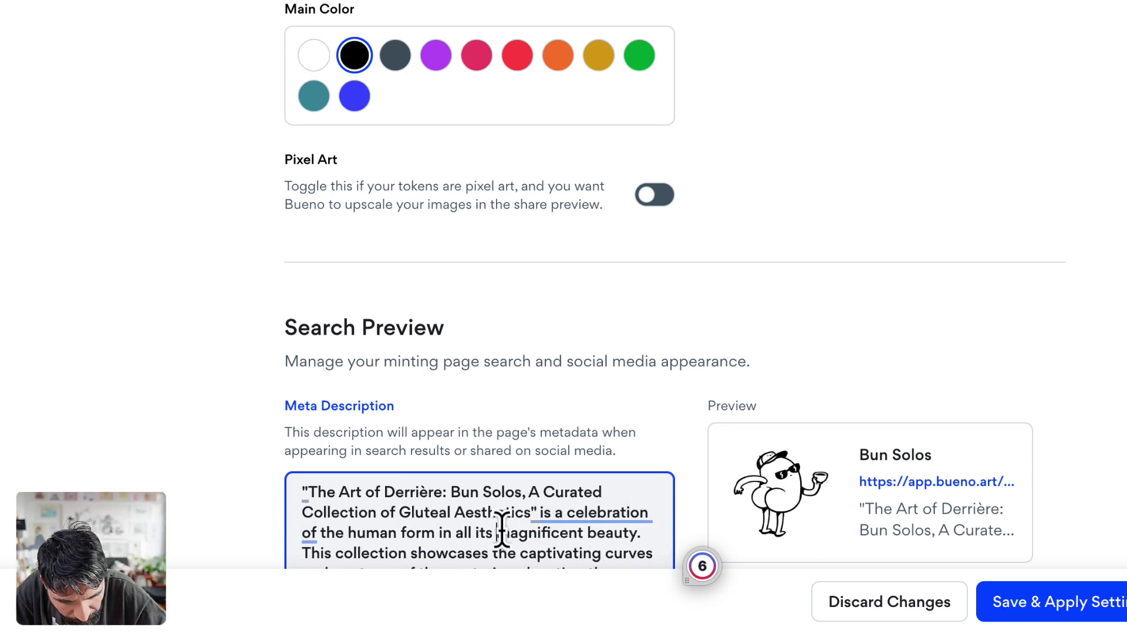
- Delete everything after the quoted title in the meta description and save the mint page settings
{"action": "left_click", "coordinate": [539, 514]}
{"action": "key", "text": "super+shift+Down"}
{"action": "key", "text": "BackSpace"}
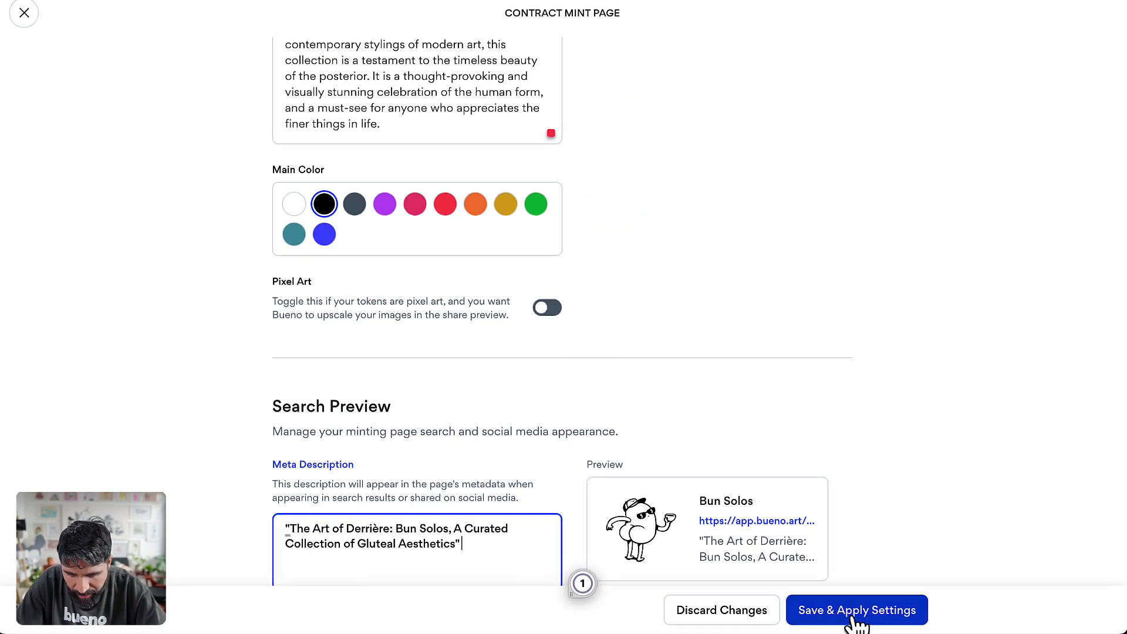
{"action": "left_click", "coordinate": [850, 614]}
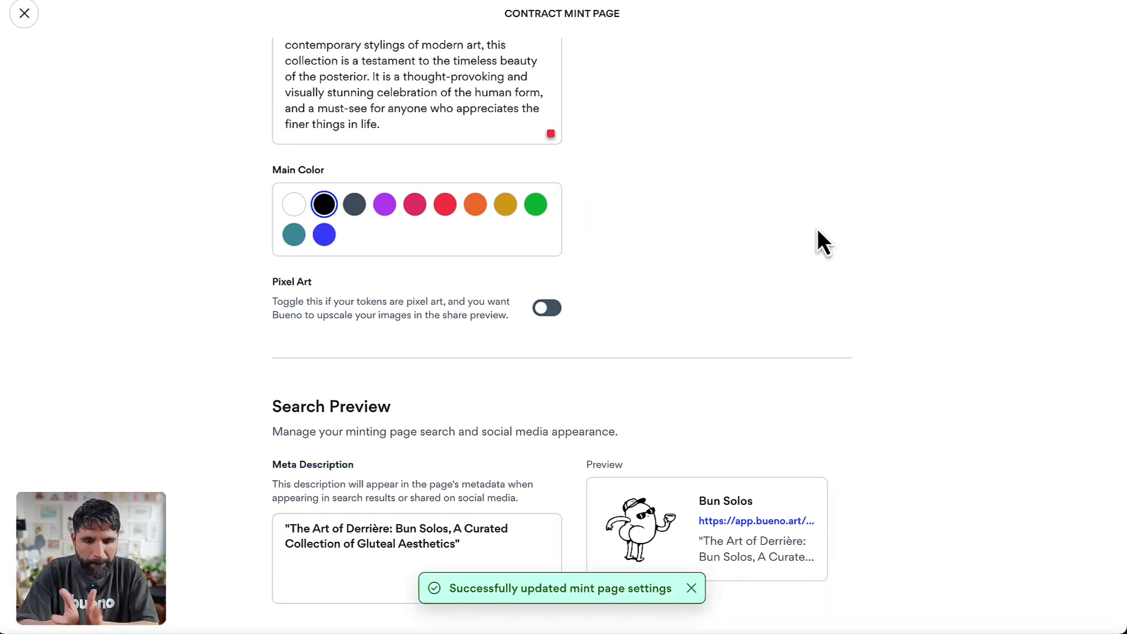
- Leave the mint page editor and check the live mint page's layout, images and description
{"action": "scroll", "coordinate": [817, 230], "scroll_direction": "up", "scroll_amount": 15}
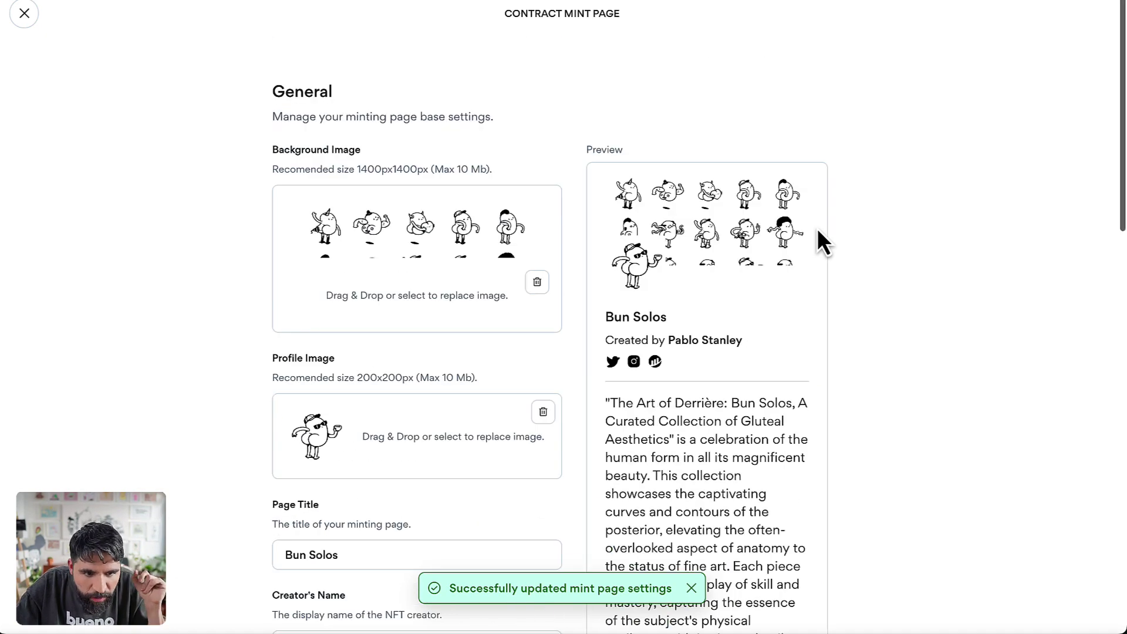
{"action": "left_click", "coordinate": [24, 14]}
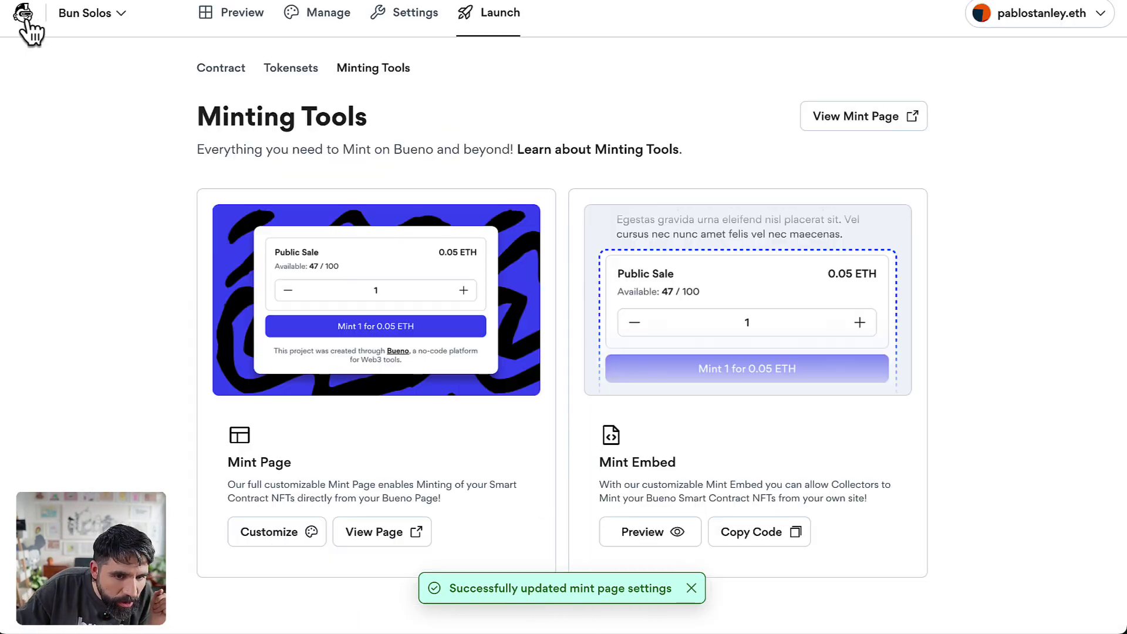
{"action": "left_click", "coordinate": [850, 116]}
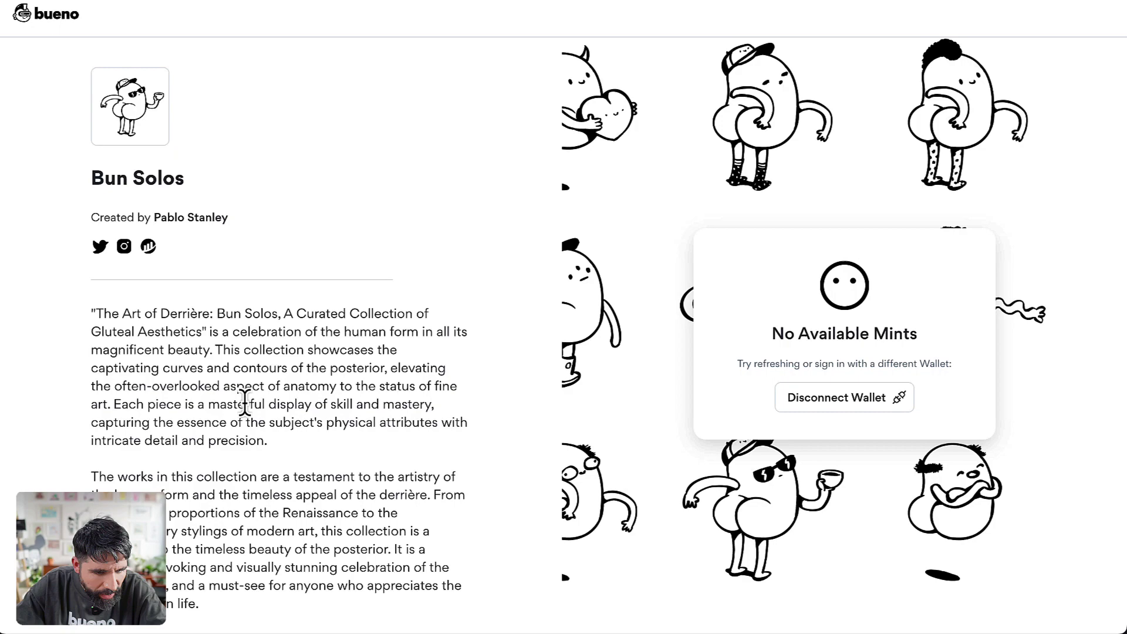
{"action": "key", "text": "ctrl+w"}
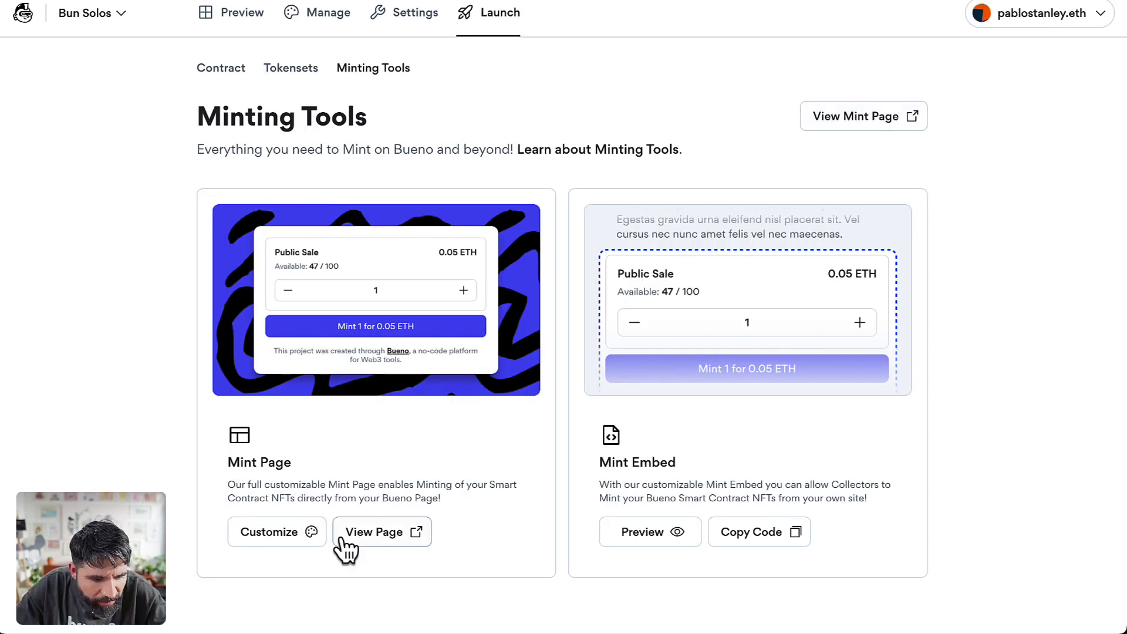
- Reopen the mint page customization and bold the title "The Art of Derrière: Bun Solos, A Curated Collection of Gluteal Aesthetics" in the description
{"action": "left_click", "coordinate": [288, 531]}
{"action": "scroll", "coordinate": [398, 379], "scroll_direction": "down", "scroll_amount": 10}
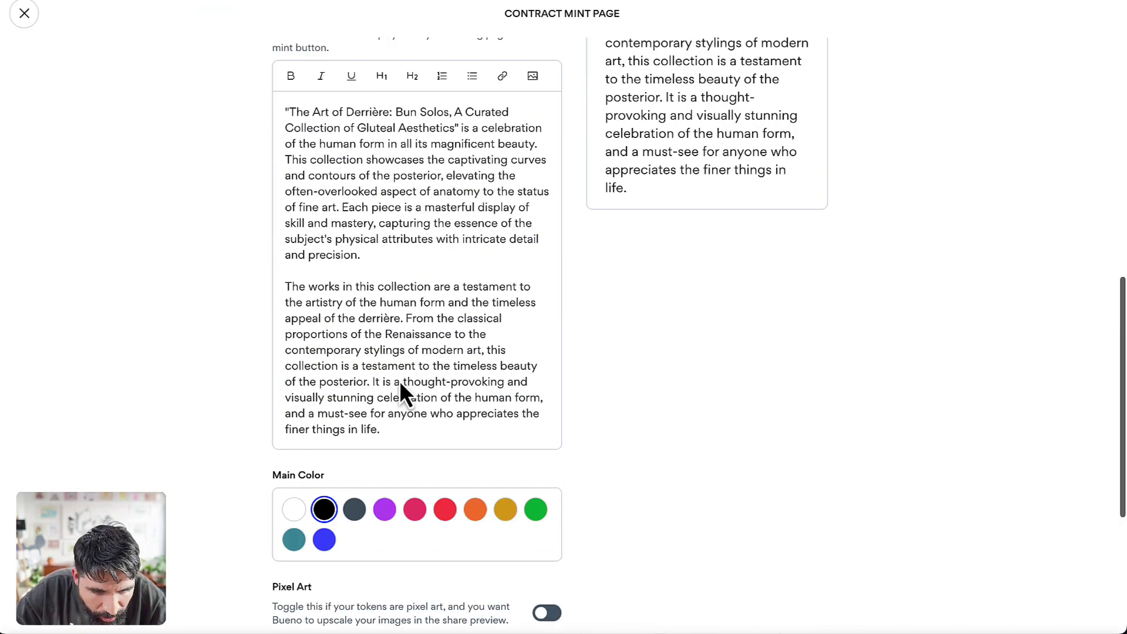
{"action": "scroll", "coordinate": [399, 381], "scroll_direction": "up", "scroll_amount": 2}
{"action": "left_click", "coordinate": [452, 196]}
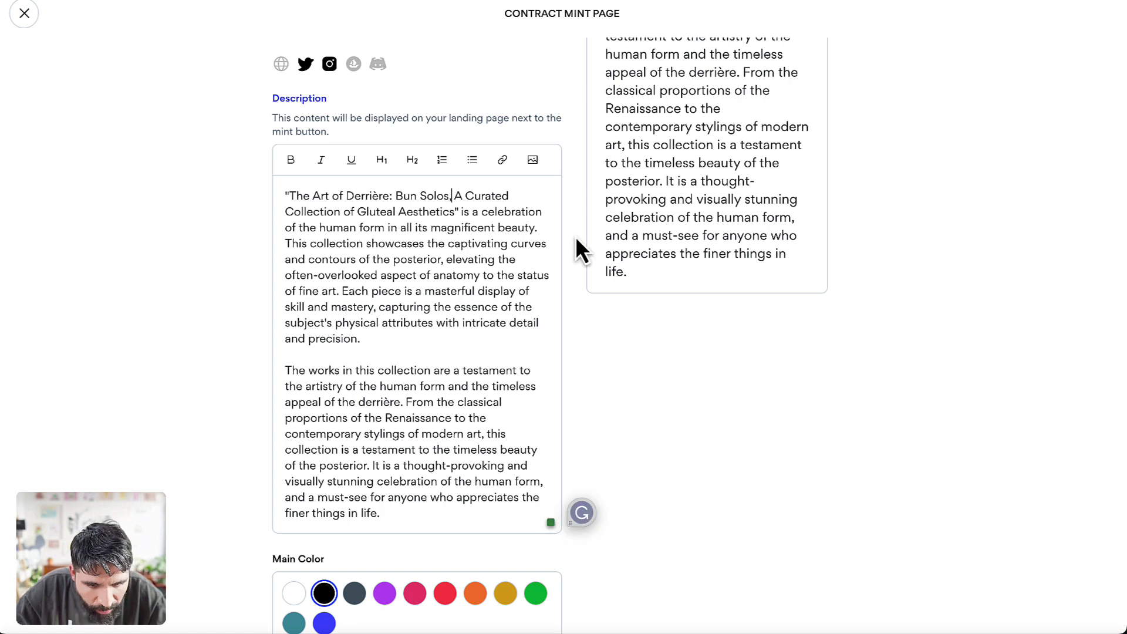
{"action": "left_click", "coordinate": [455, 211]}
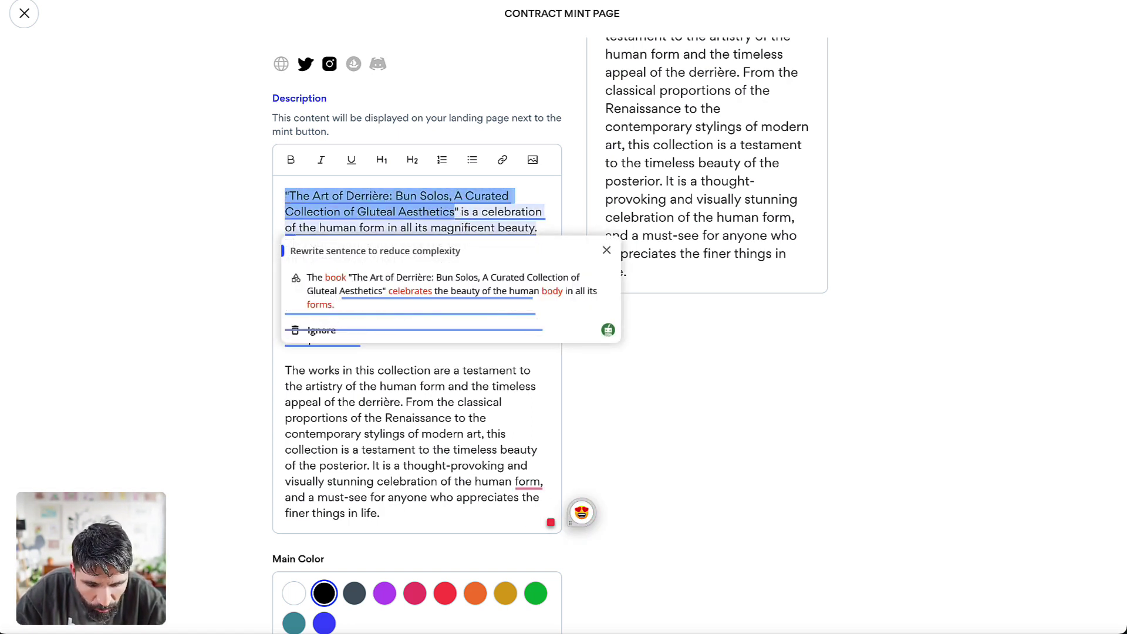
{"action": "key", "text": "ctrl+b"}
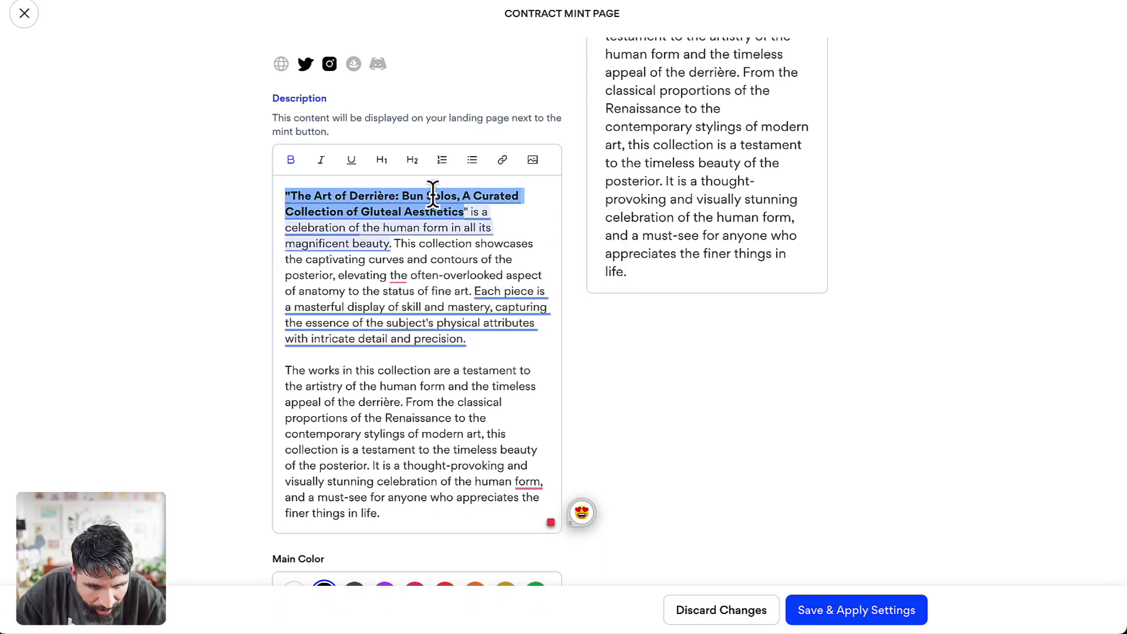
- Italicize "The Art of Derrière:" at the start of the description's title
{"action": "left_click", "coordinate": [426, 195]}
{"action": "left_click", "coordinate": [402, 196]}
{"action": "key", "text": "shift+Home"}
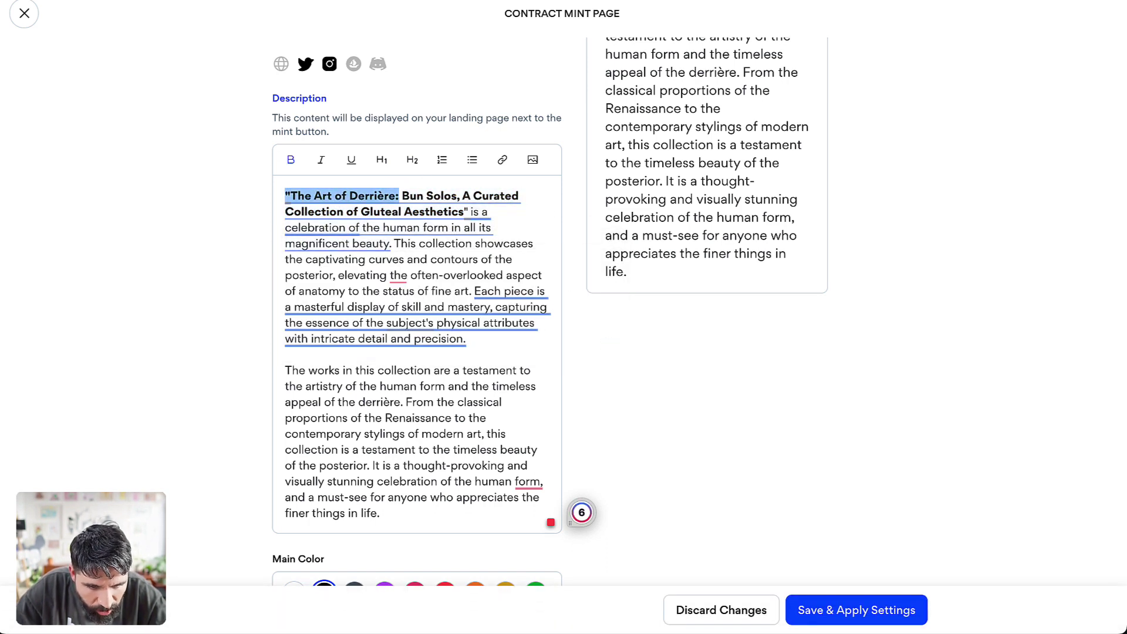
{"action": "left_click", "coordinate": [321, 160]}
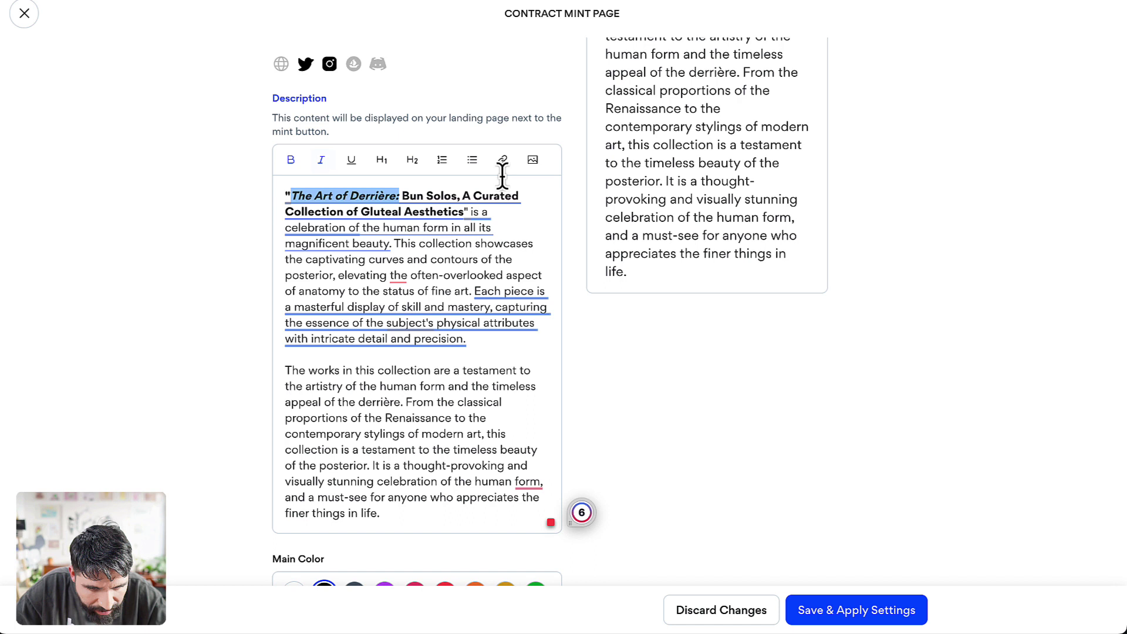
- Make the closing quotation mark after "Gluteal Aesthetics" bold as well
{"action": "left_click_drag", "start_coordinate": [503, 176], "coordinate": [464, 210]}
{"action": "left_click", "coordinate": [463, 209]}
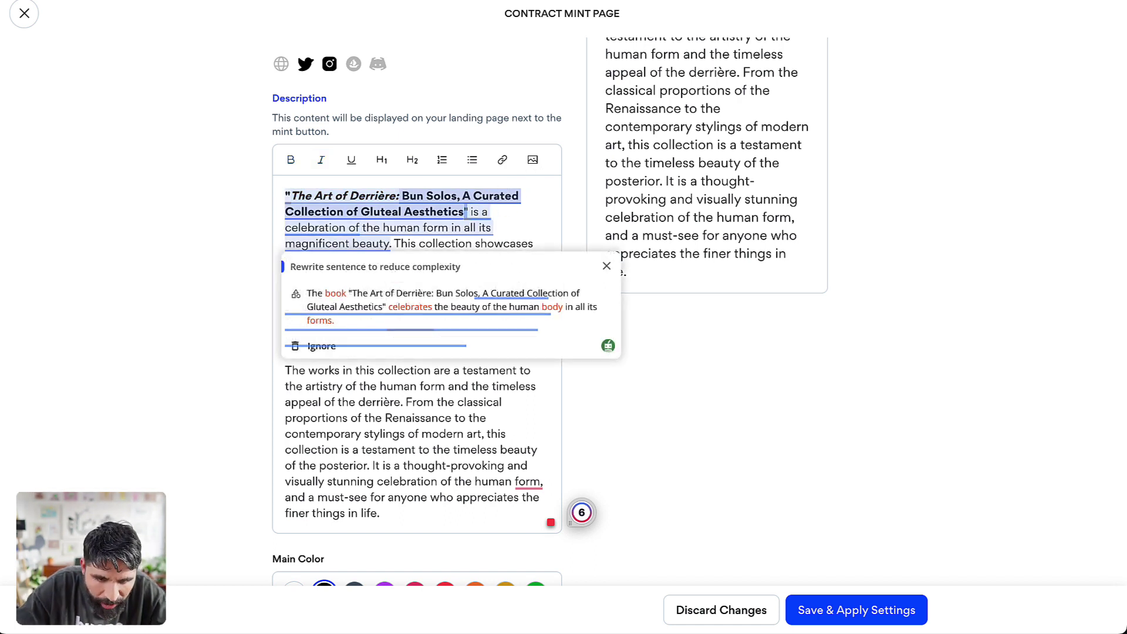
{"action": "left_click", "coordinate": [401, 259]}
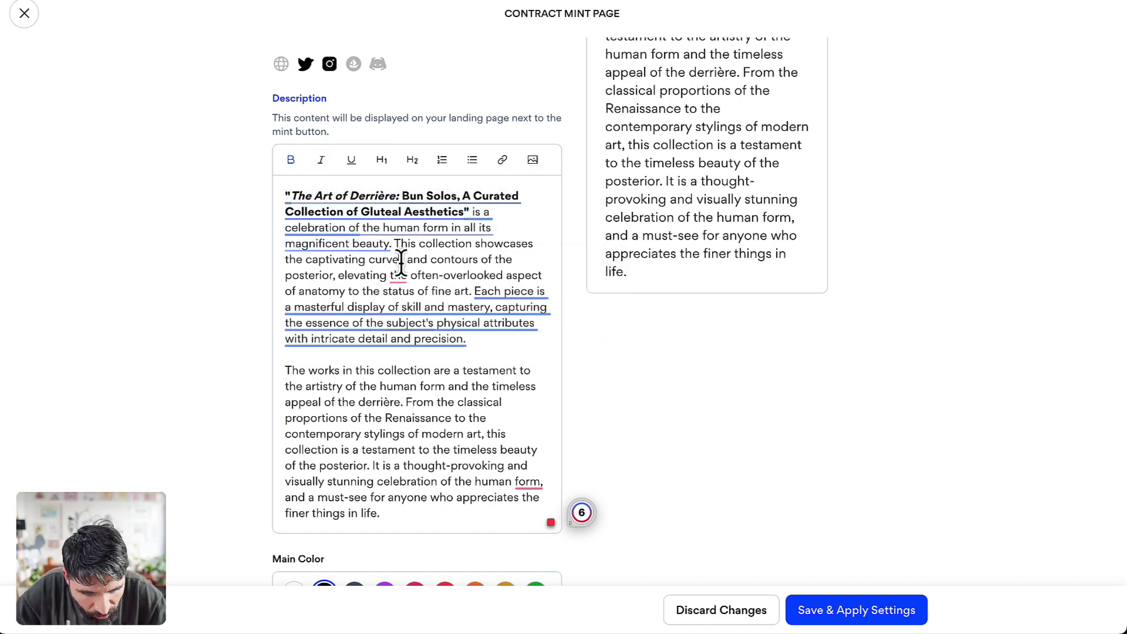
- Start a new paragraph at "Each piece is a masterful display" in the description and save the mint page settings
{"action": "left_click", "coordinate": [468, 299]}
{"action": "left_click", "coordinate": [435, 395]}
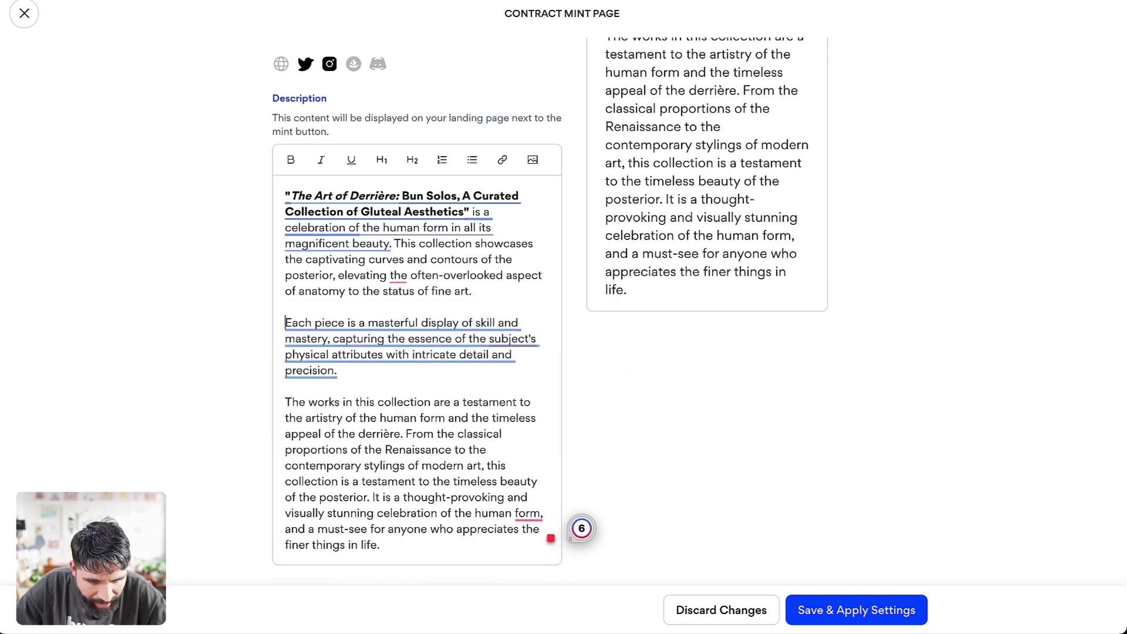
{"action": "left_click", "coordinate": [858, 617]}
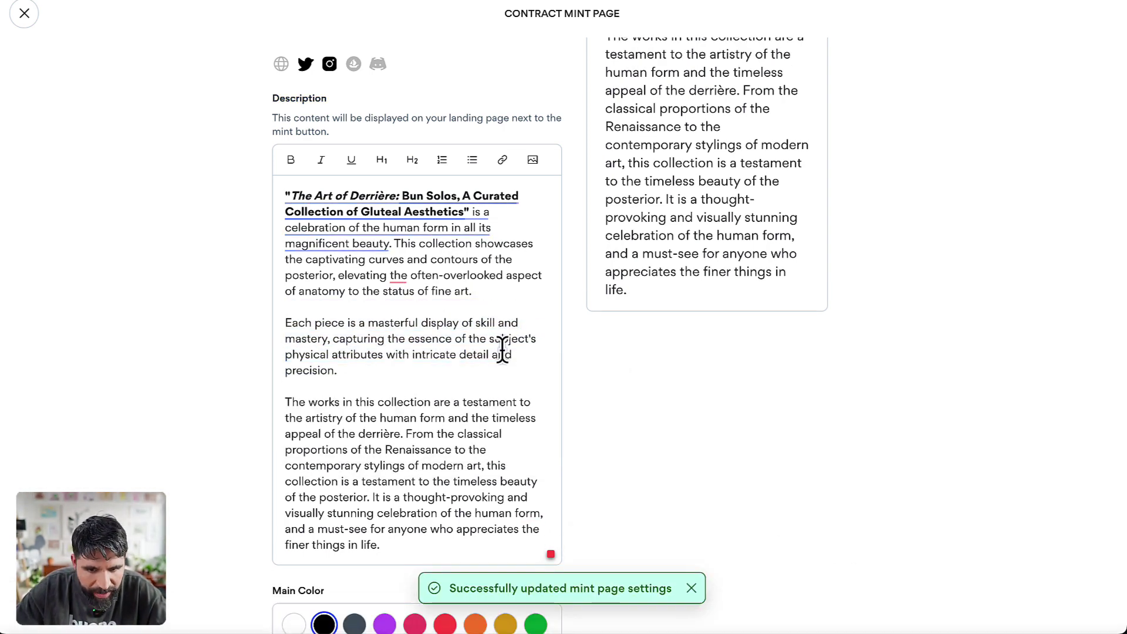
- Leave the editor and review the description's formatting and paragraphs on the live mint page
{"action": "scroll", "coordinate": [502, 349], "scroll_direction": "up", "scroll_amount": 10}
{"action": "left_click", "coordinate": [24, 13]}
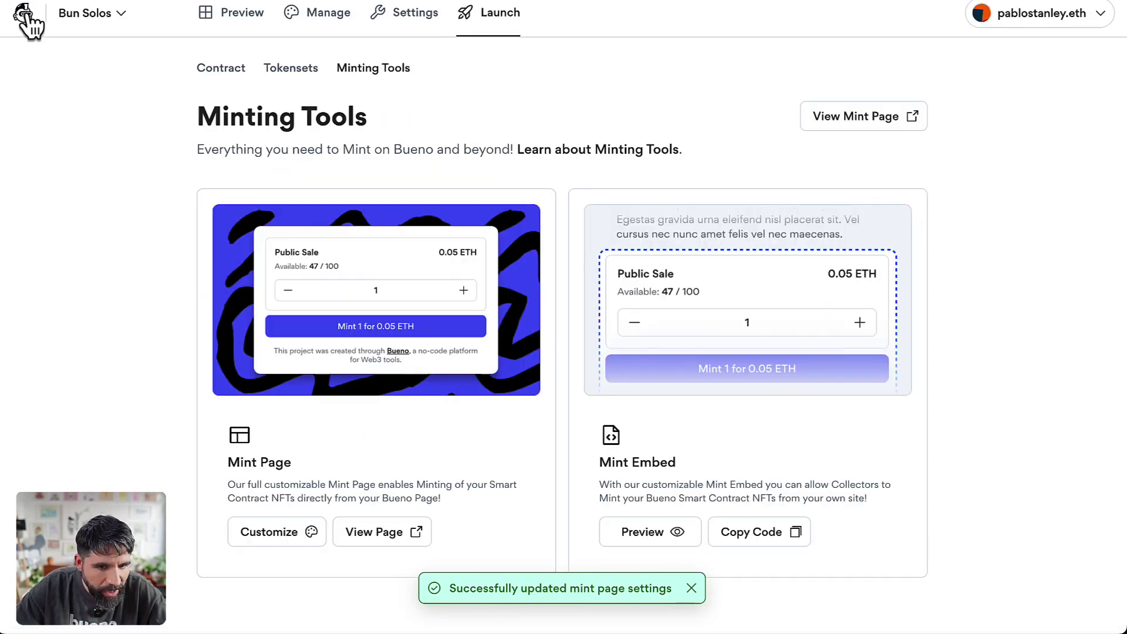
{"action": "left_click", "coordinate": [905, 119]}
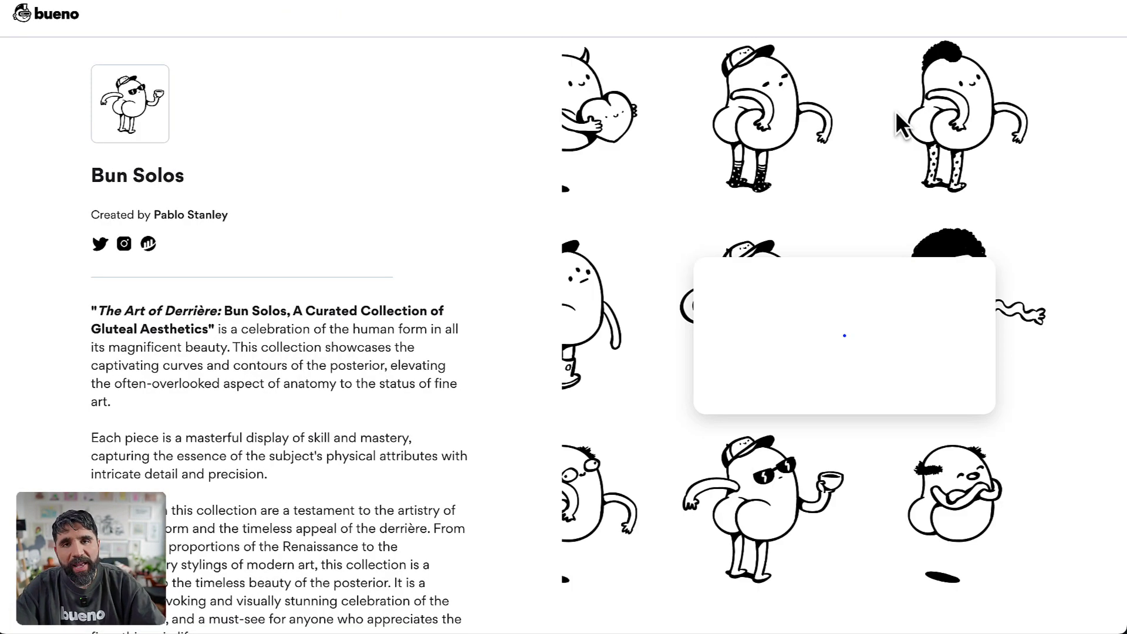
{"action": "scroll", "coordinate": [239, 362], "scroll_direction": "down", "scroll_amount": 1}
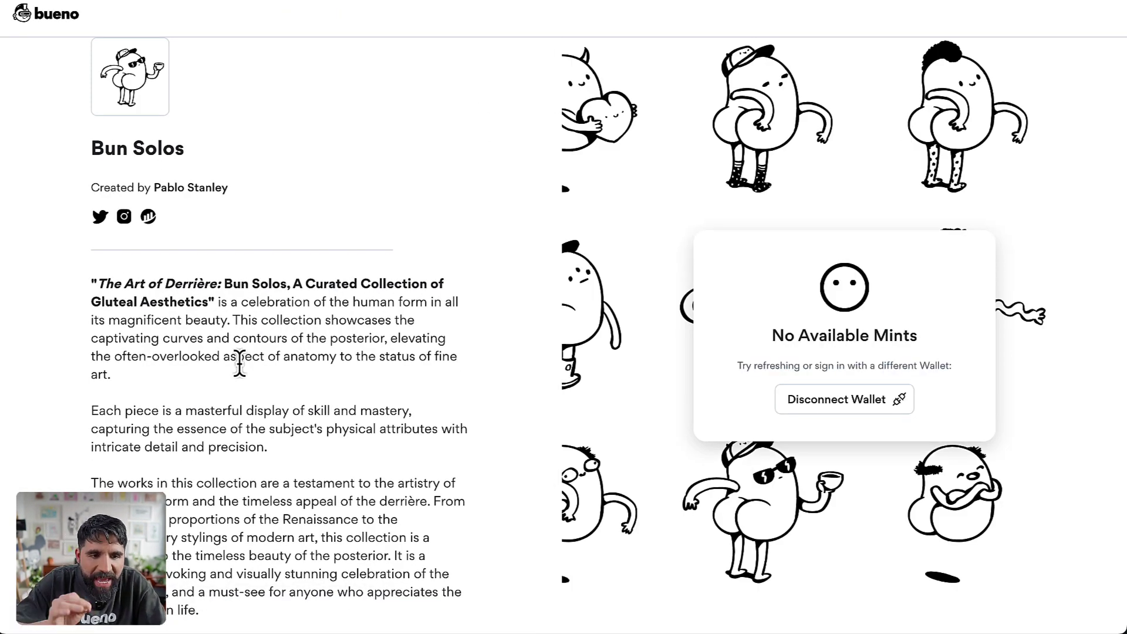
{"action": "scroll", "coordinate": [239, 362], "scroll_direction": "up", "scroll_amount": 1}
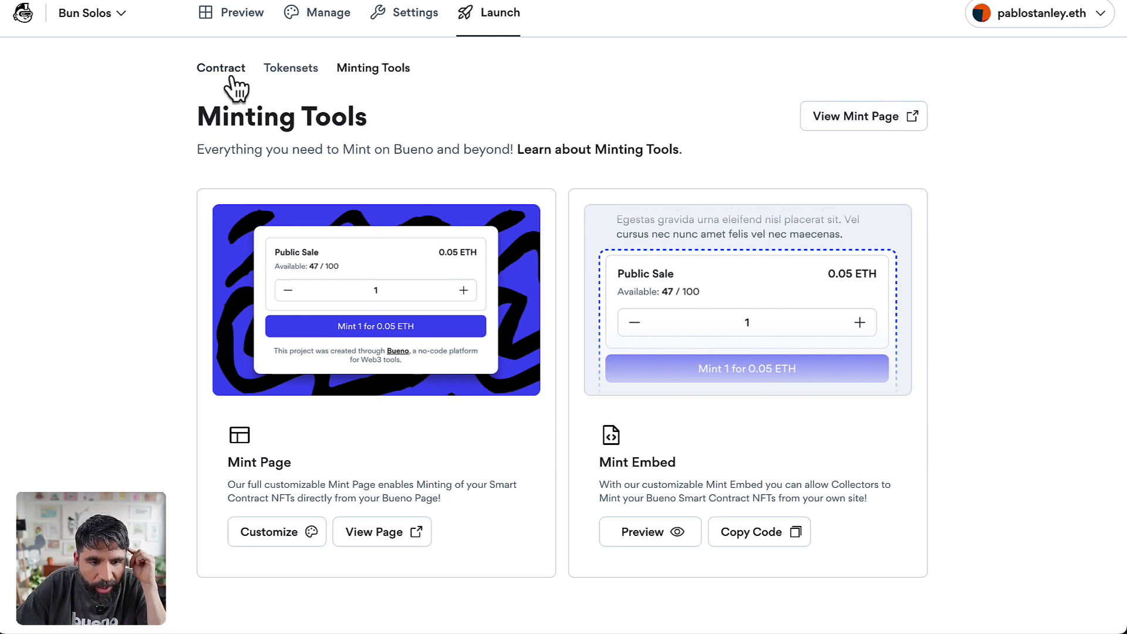
- Open the contract's Humankind minting phase and approve its gas fee transaction in the wallet
{"action": "left_click", "coordinate": [228, 70]}
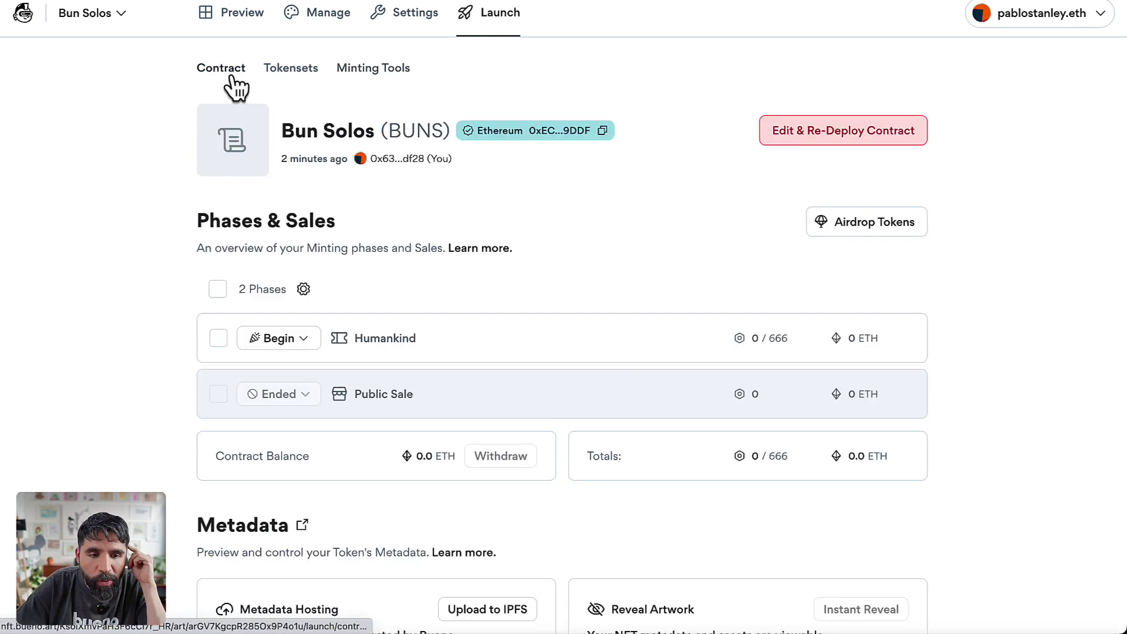
{"action": "left_click", "coordinate": [218, 341]}
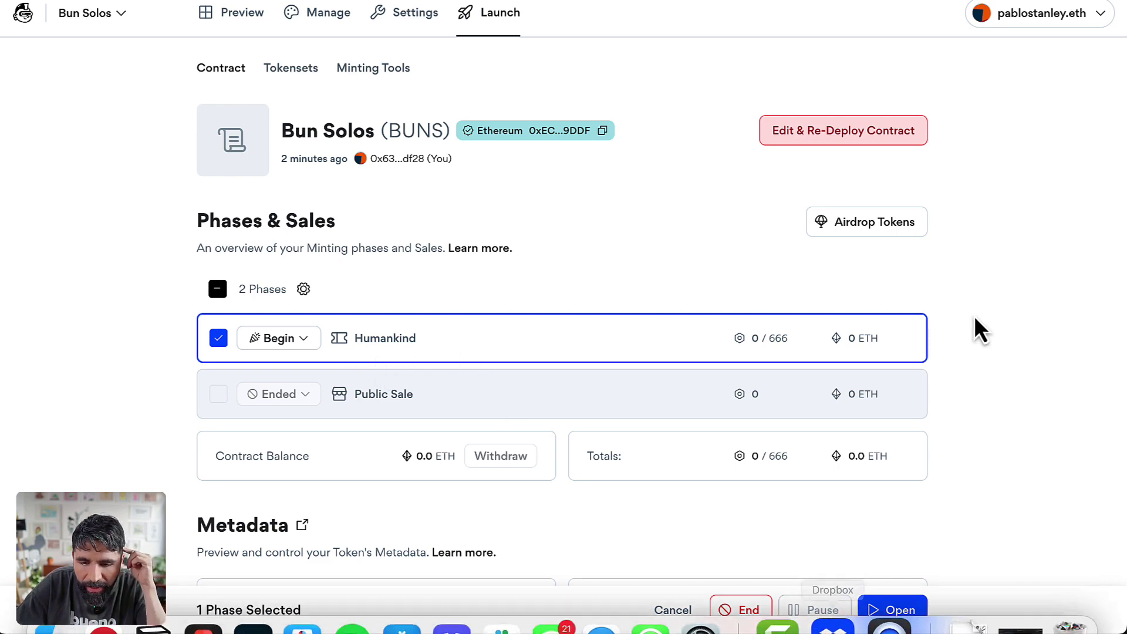
{"action": "scroll", "coordinate": [976, 326], "scroll_direction": "down", "scroll_amount": 3}
{"action": "left_click", "coordinate": [891, 610]}
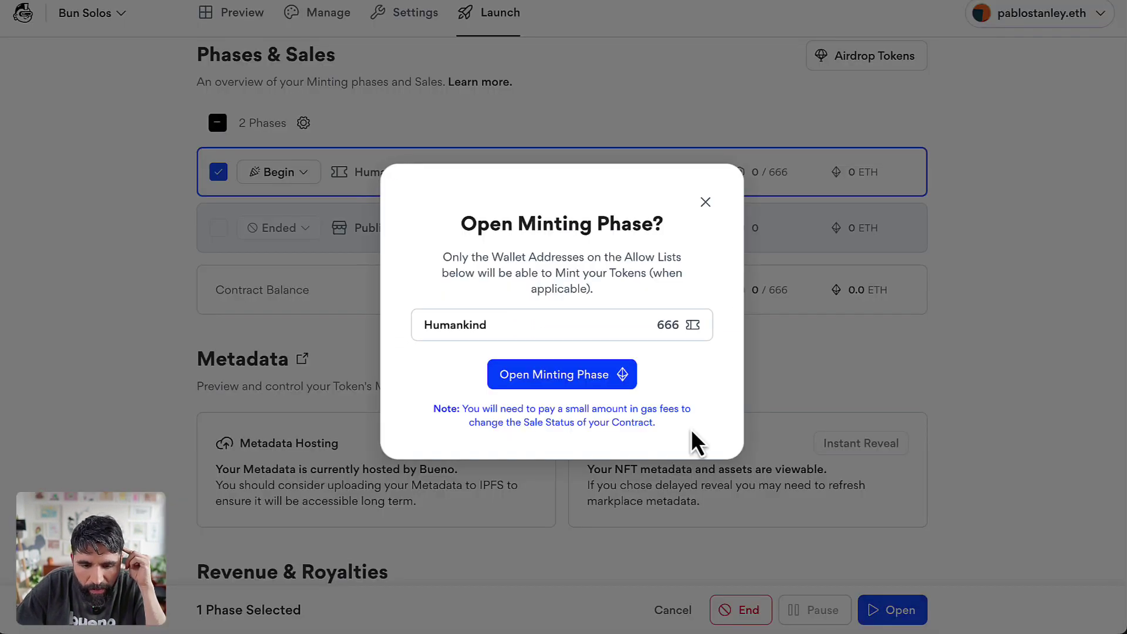
{"action": "left_click", "coordinate": [573, 378]}
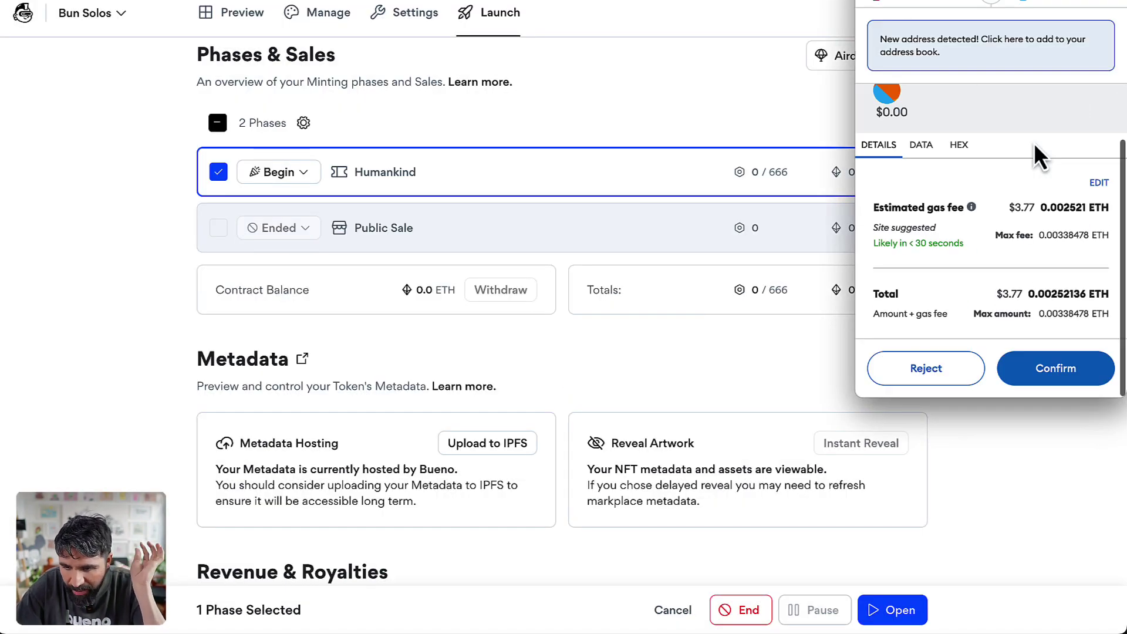
{"action": "left_click", "coordinate": [1084, 379]}
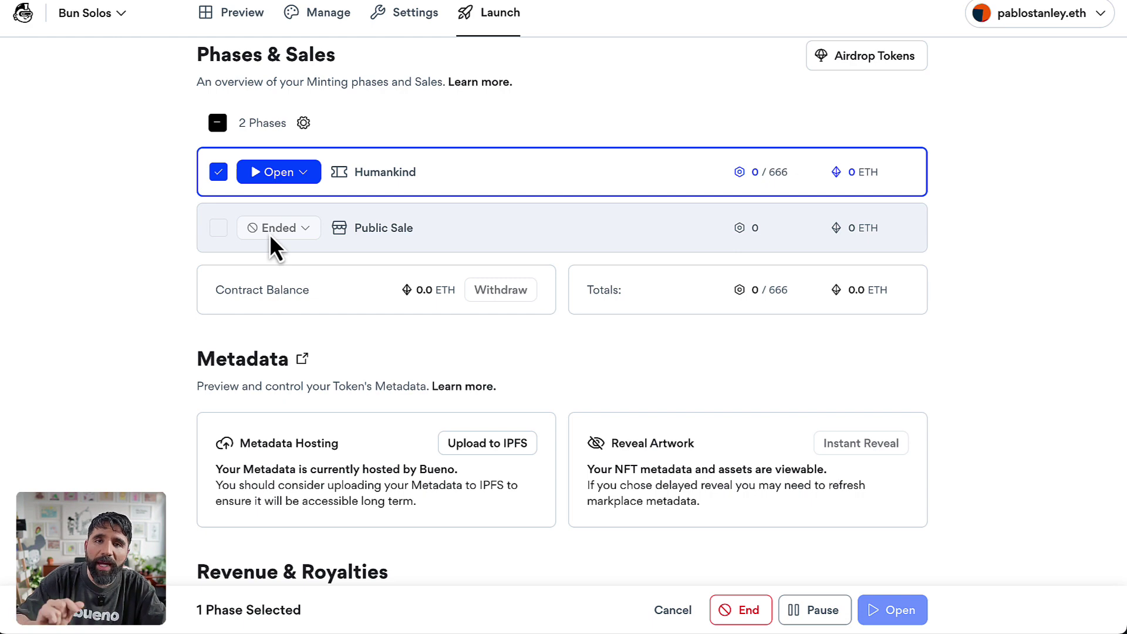
- View the live mint page from the minting tools and set the Humankind mint quantity to 2
{"action": "scroll", "coordinate": [536, 320], "scroll_direction": "up", "scroll_amount": 3}
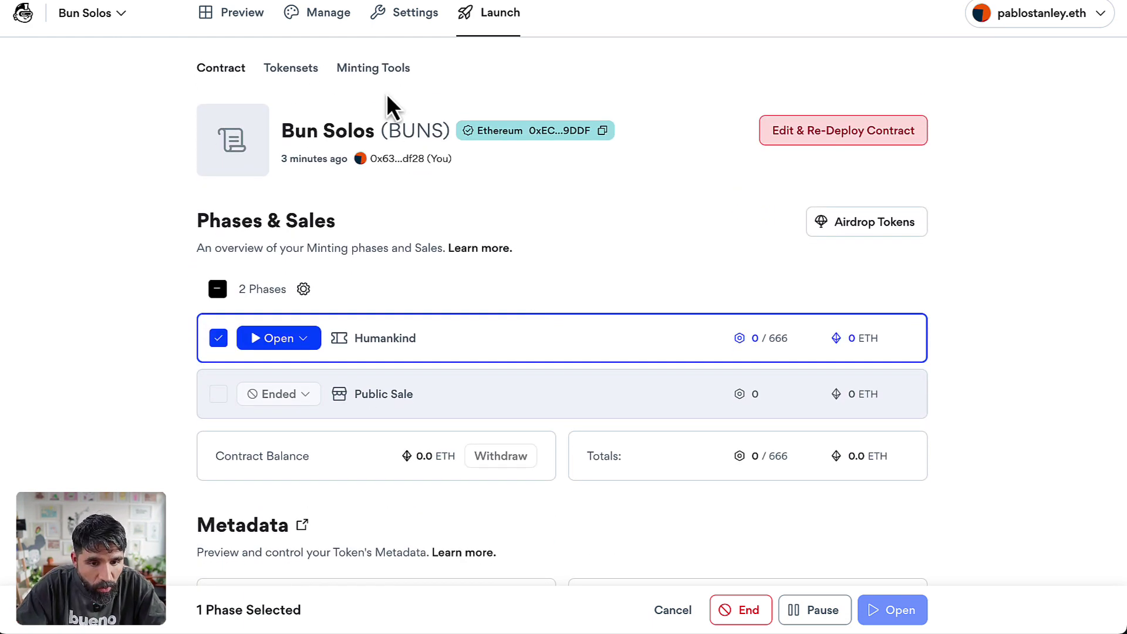
{"action": "left_click", "coordinate": [376, 71]}
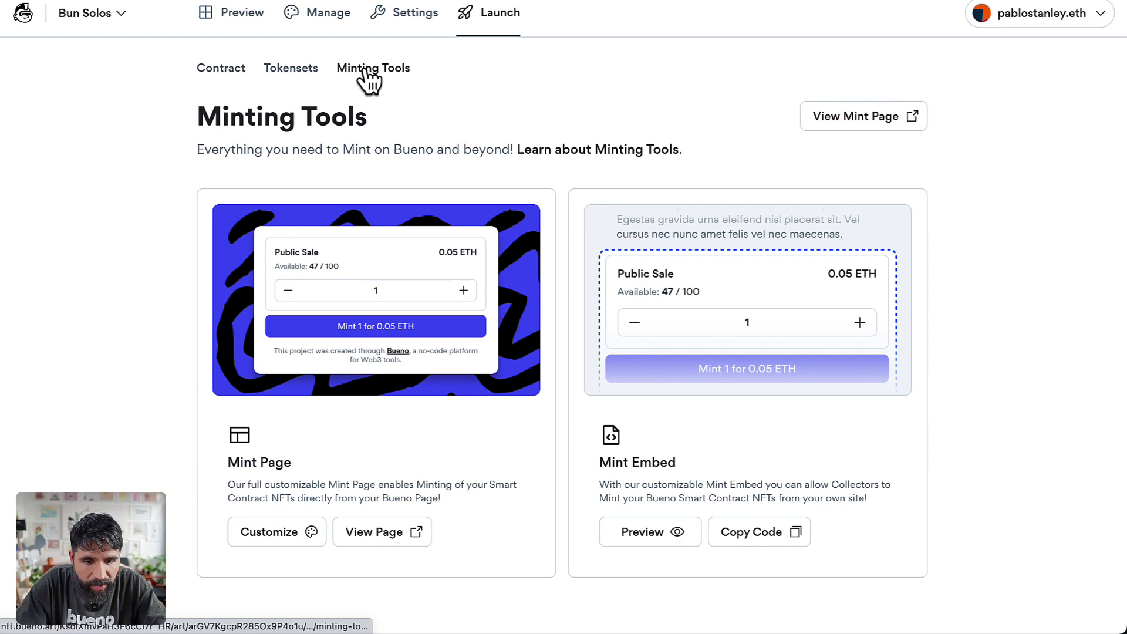
{"action": "left_click", "coordinate": [834, 115]}
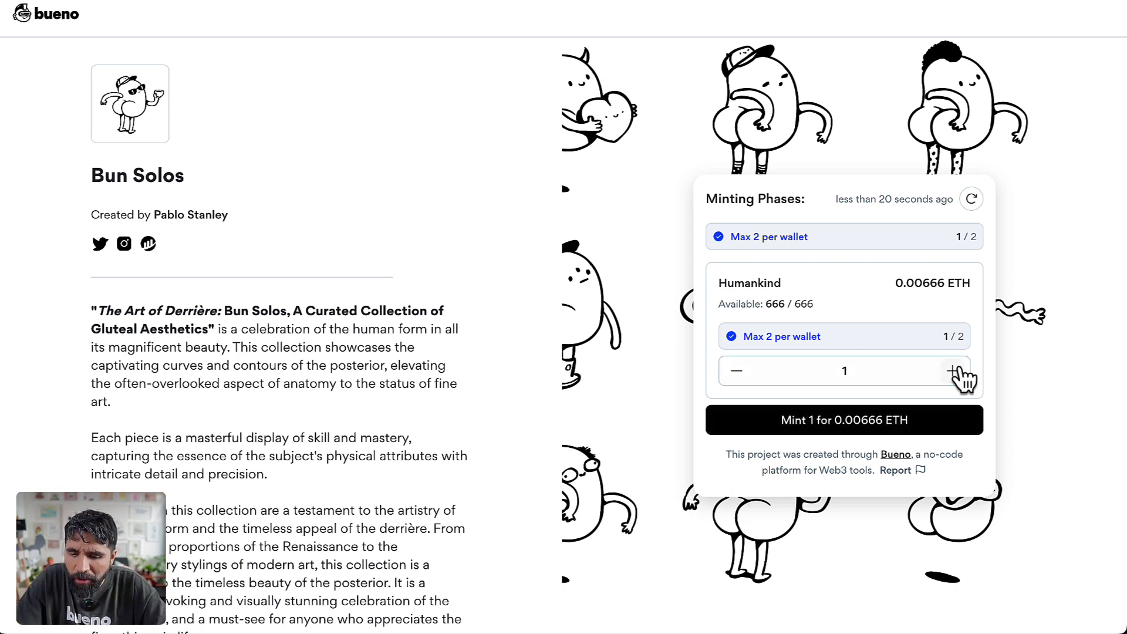
{"action": "left_click", "coordinate": [952, 370]}
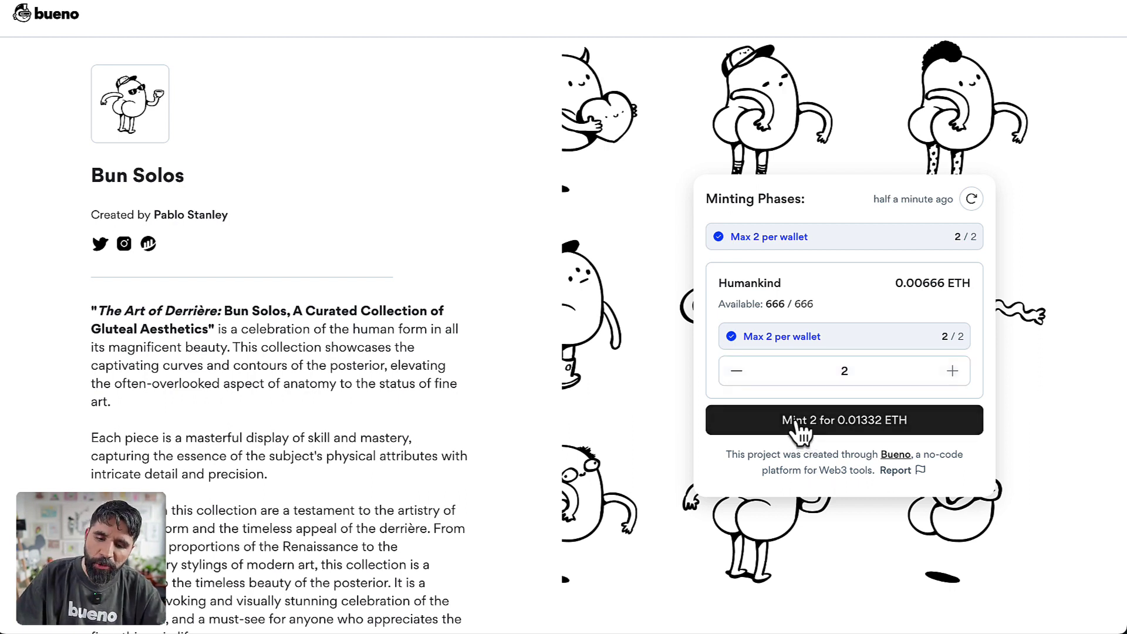
- Mint the 2 Humankind tokens for 0.01332 ETH and confirm the transaction in the wallet
{"action": "left_click", "coordinate": [799, 423]}
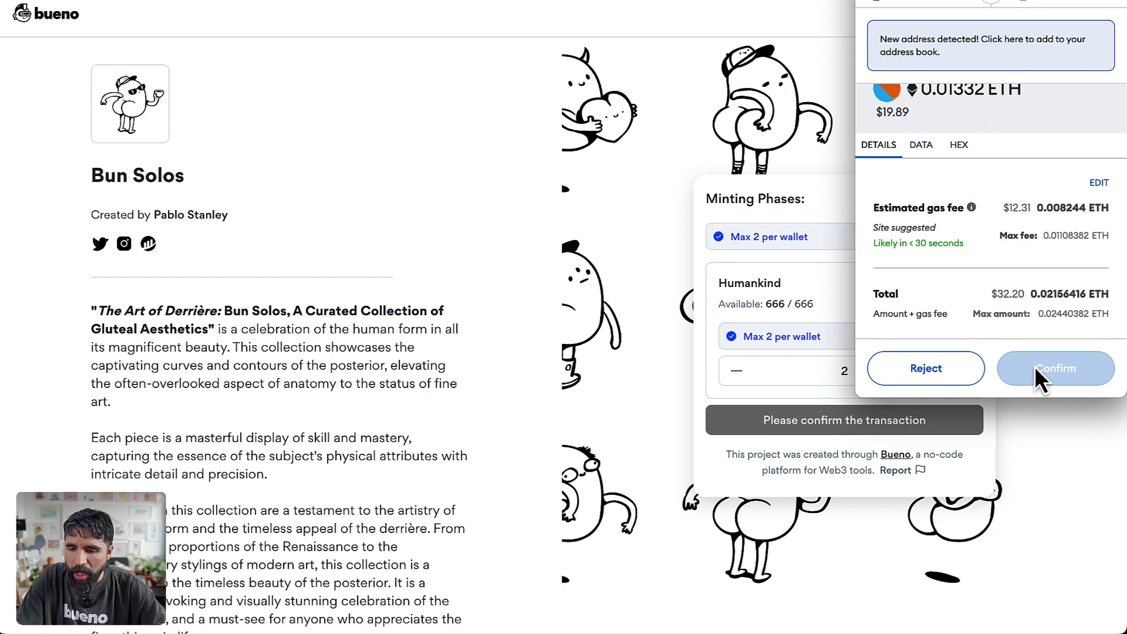
{"action": "left_click", "coordinate": [1056, 373]}
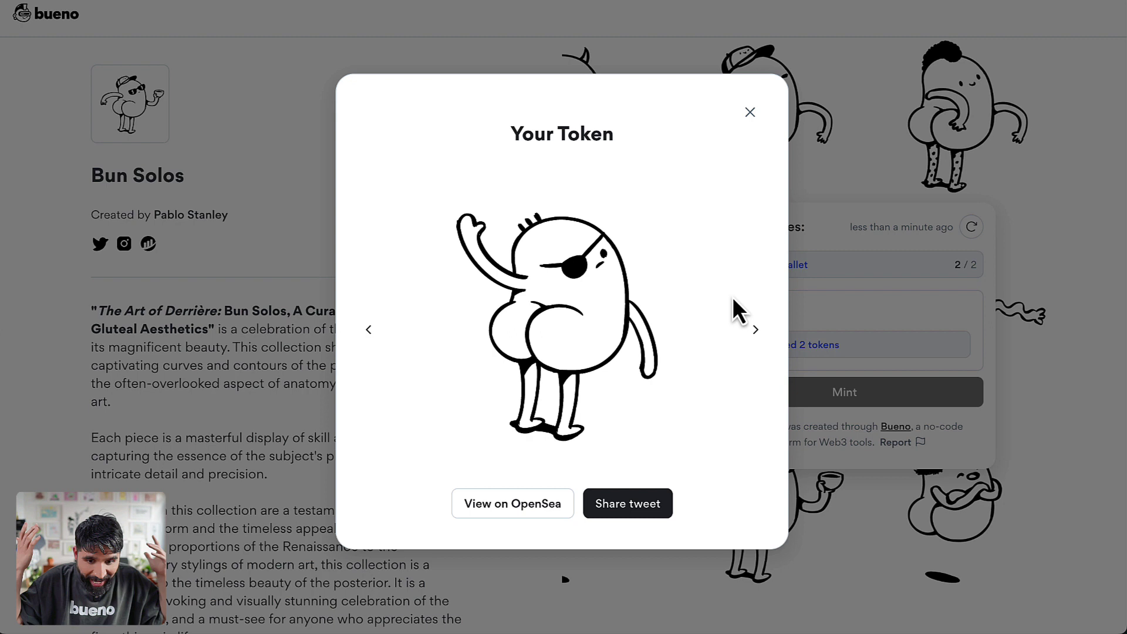
- Browse back and forth between the newly minted Bun Solos tokens and close the token preview
{"action": "left_click", "coordinate": [756, 329]}
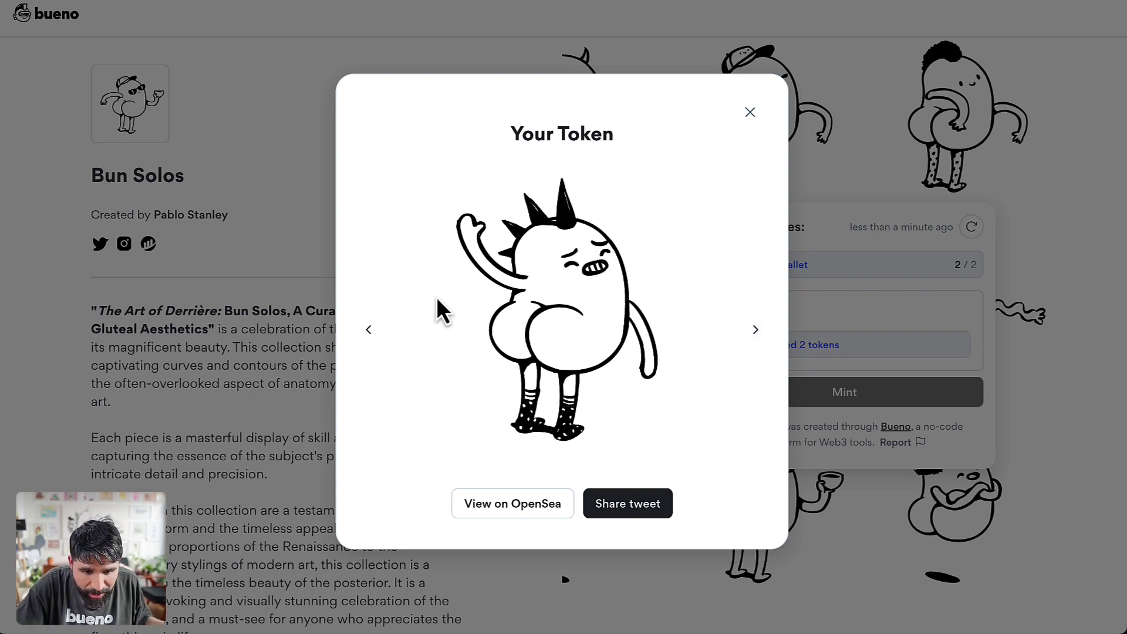
{"action": "left_click", "coordinate": [369, 330]}
{"action": "left_click", "coordinate": [756, 330]}
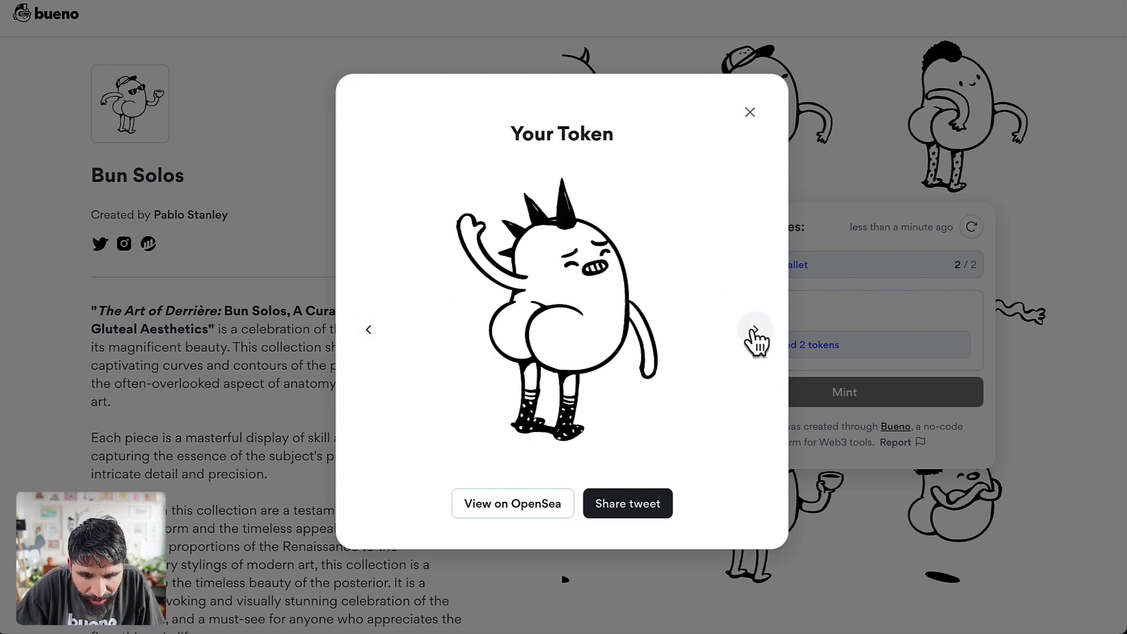
{"action": "left_click", "coordinate": [369, 330]}
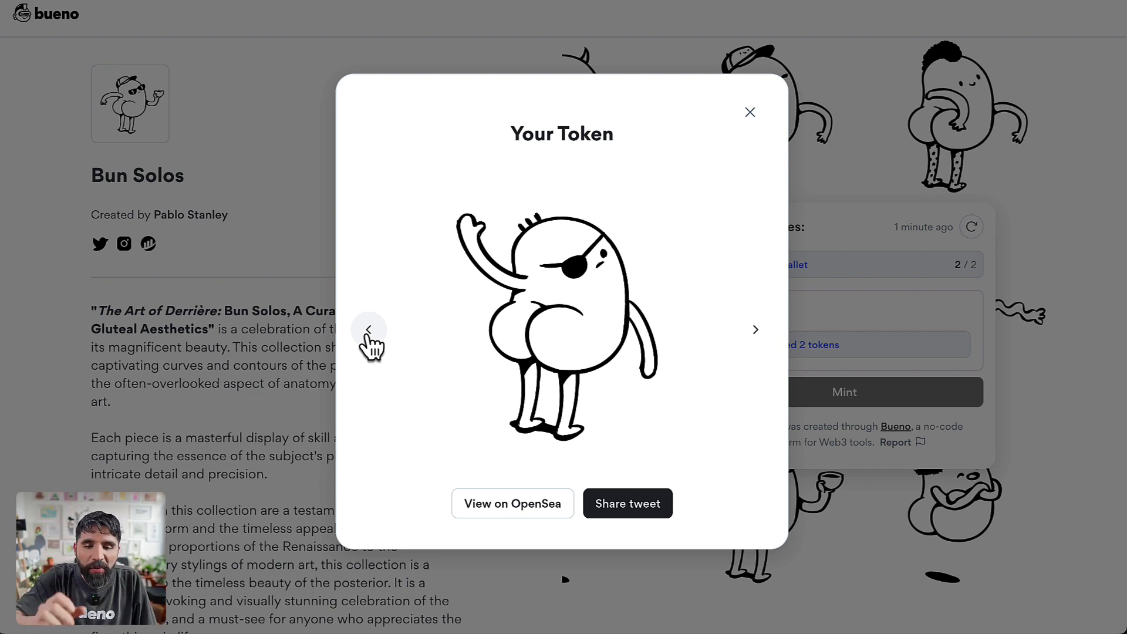
{"action": "left_click", "coordinate": [755, 329]}
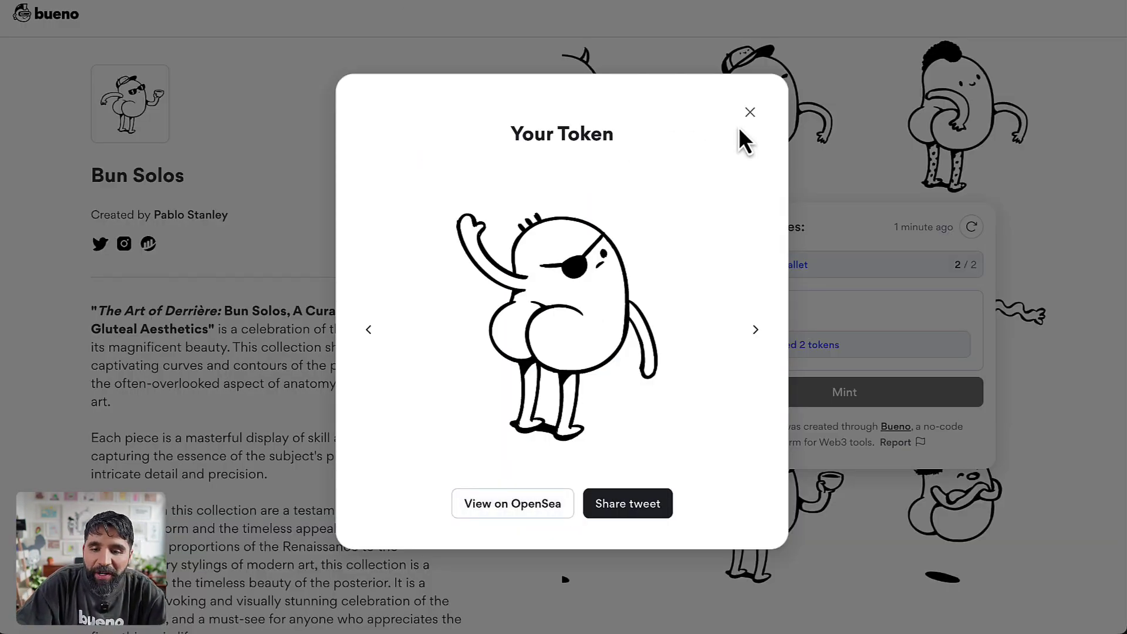
{"action": "left_click", "coordinate": [749, 112]}
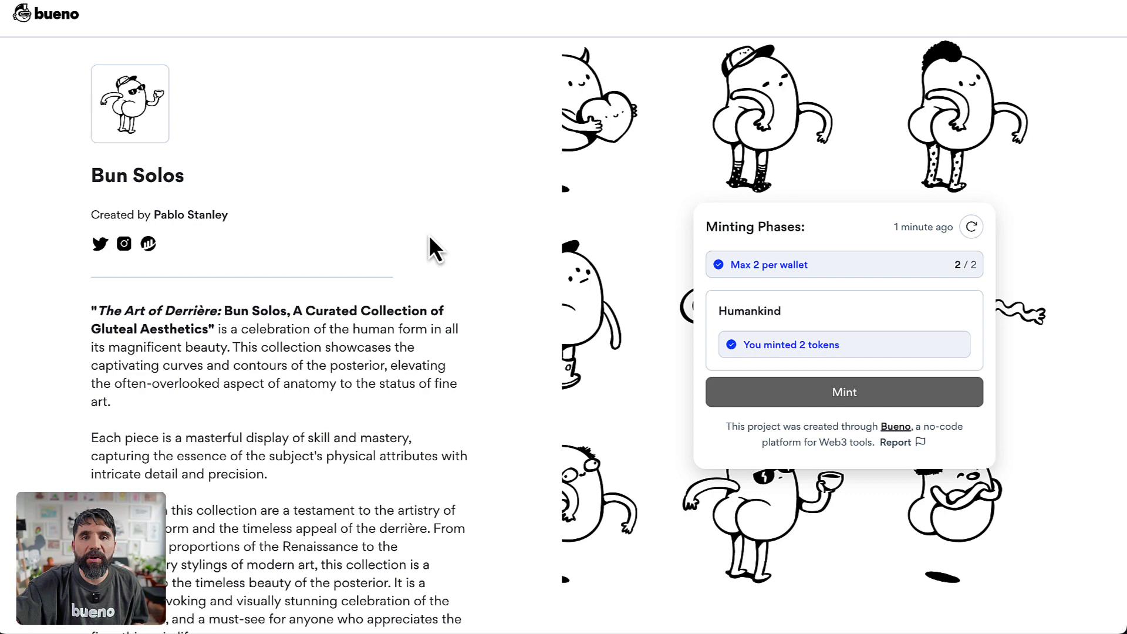